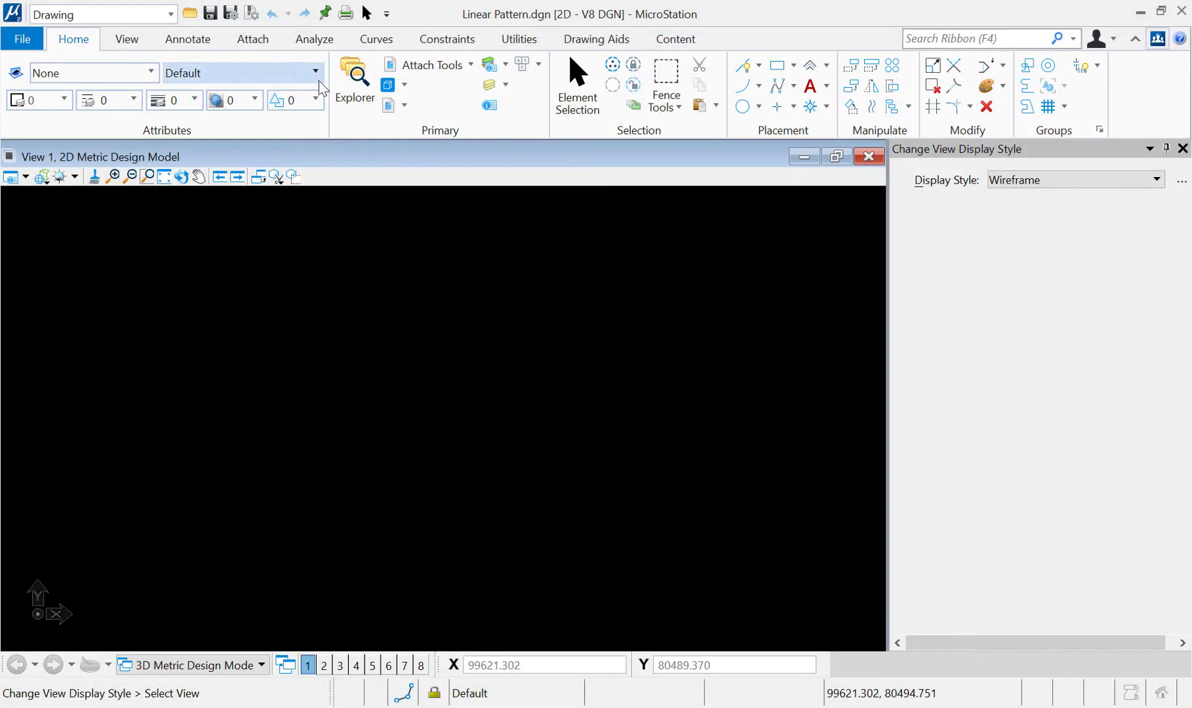
Draw a square block with width 2 and height -2 in AccuDraw, leaving the level unchanged
{"action": "left_click", "coordinate": [319, 75]}
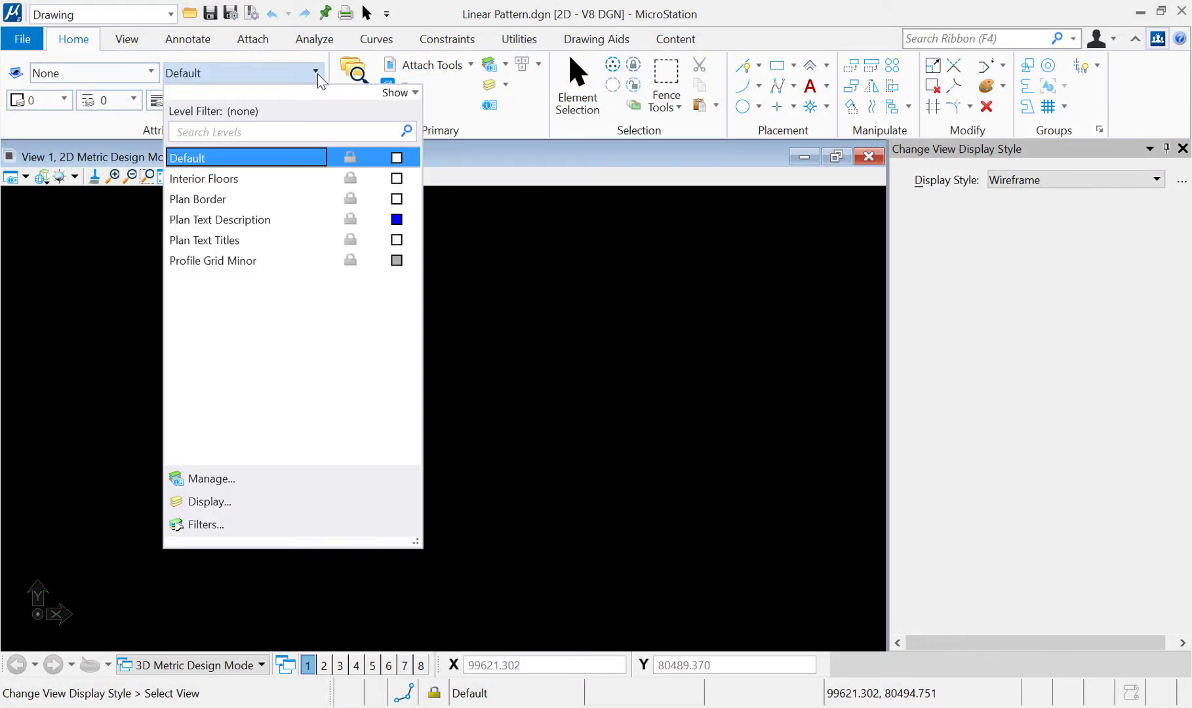
{"action": "left_click", "coordinate": [441, 178]}
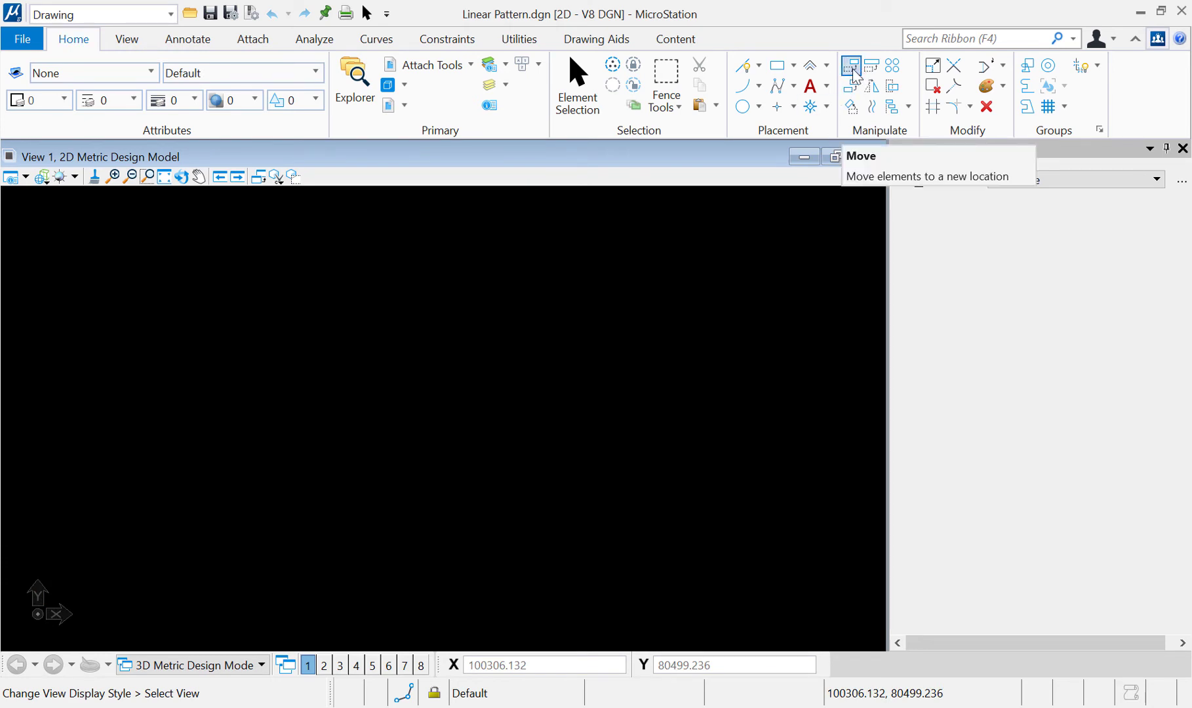
{"action": "left_click", "coordinate": [783, 69]}
{"action": "left_click", "coordinate": [304, 329]}
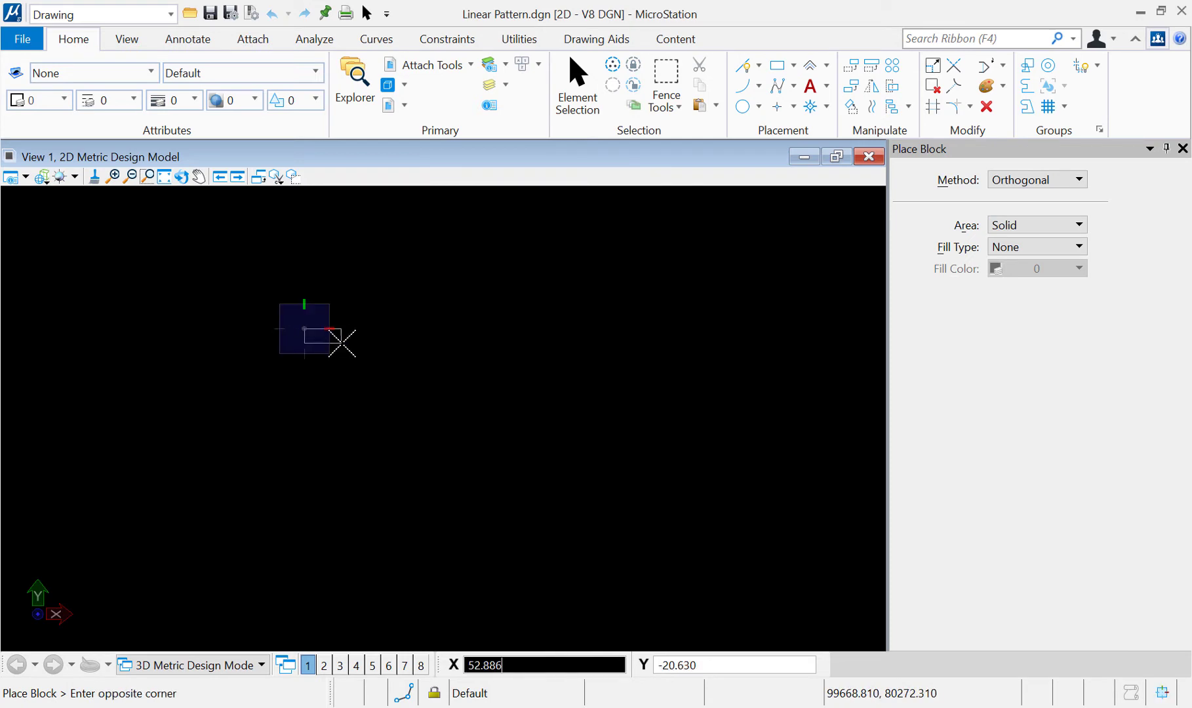
{"action": "type", "text": "2"}
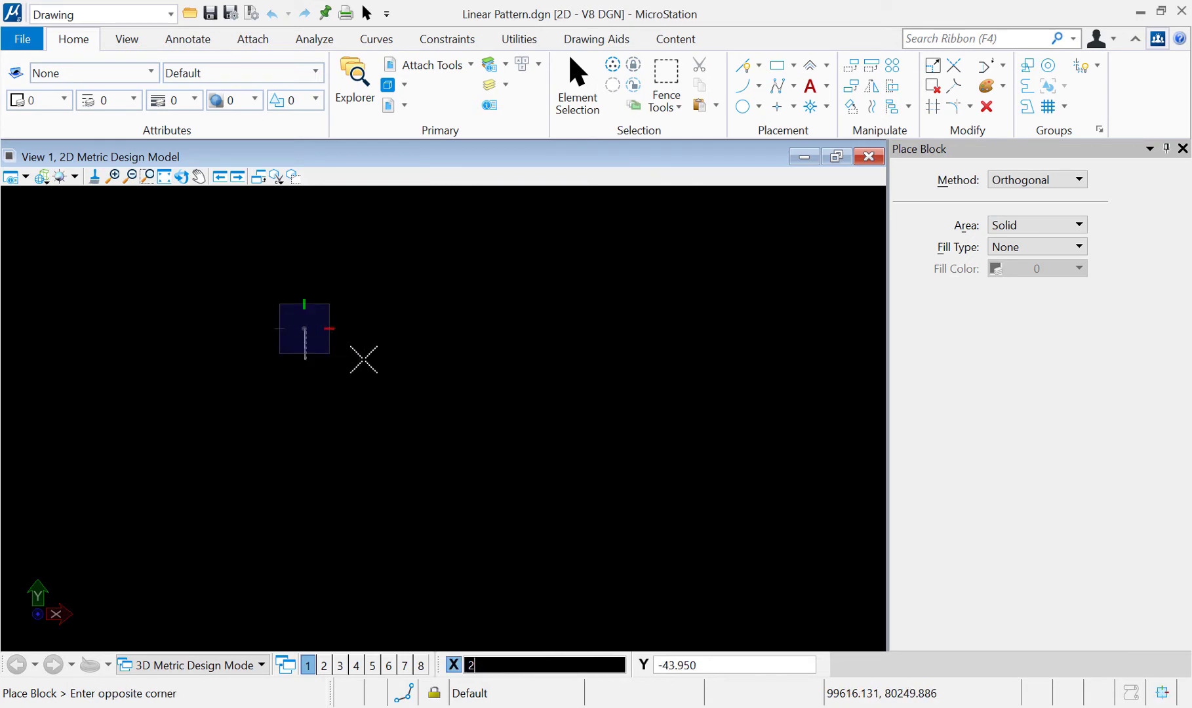
{"action": "key", "text": "Tab"}
{"action": "type", "text": "-2"}
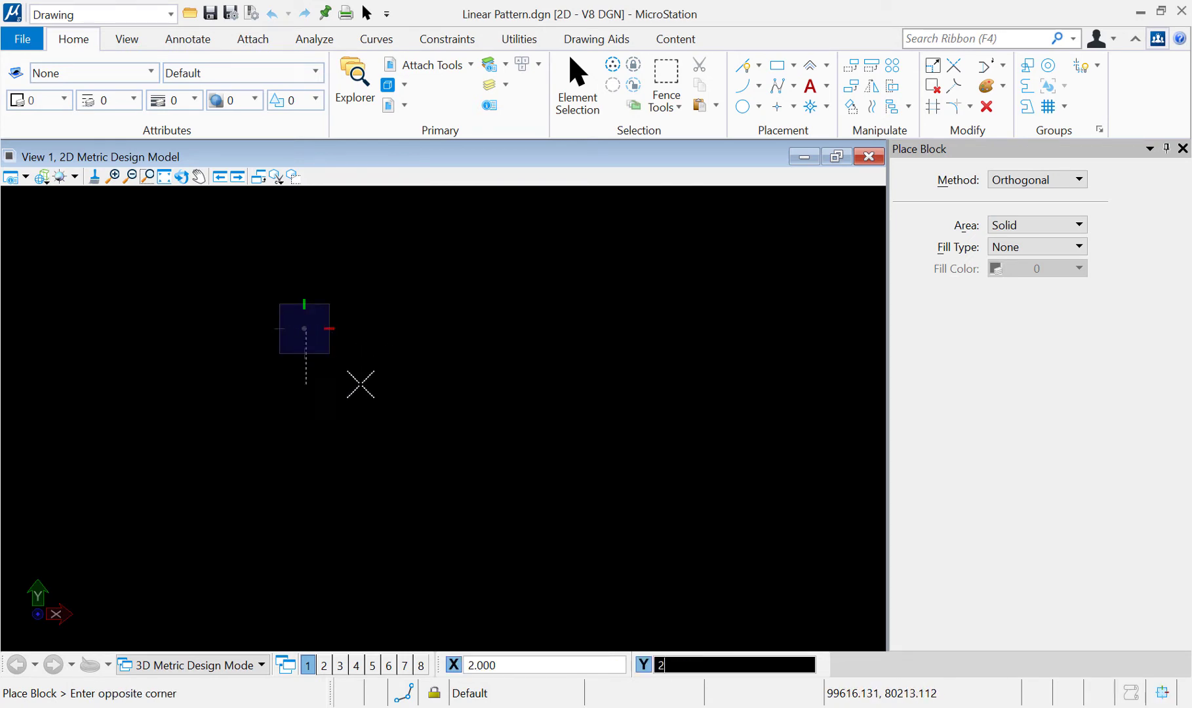
{"action": "key", "text": "Return"}
{"action": "scroll", "coordinate": [327, 318], "scroll_direction": "up", "scroll_amount": 3}
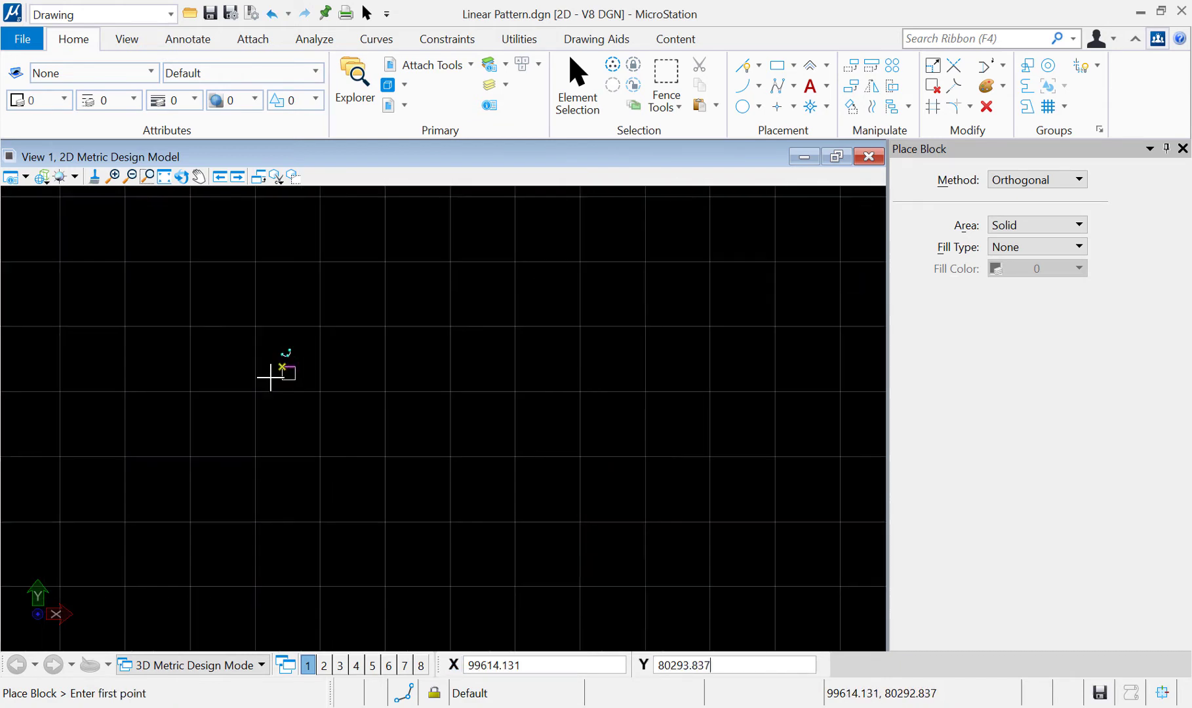
{"action": "scroll", "coordinate": [266, 373], "scroll_direction": "up", "scroll_amount": 3}
{"action": "scroll", "coordinate": [274, 379], "scroll_direction": "up", "scroll_amount": 1}
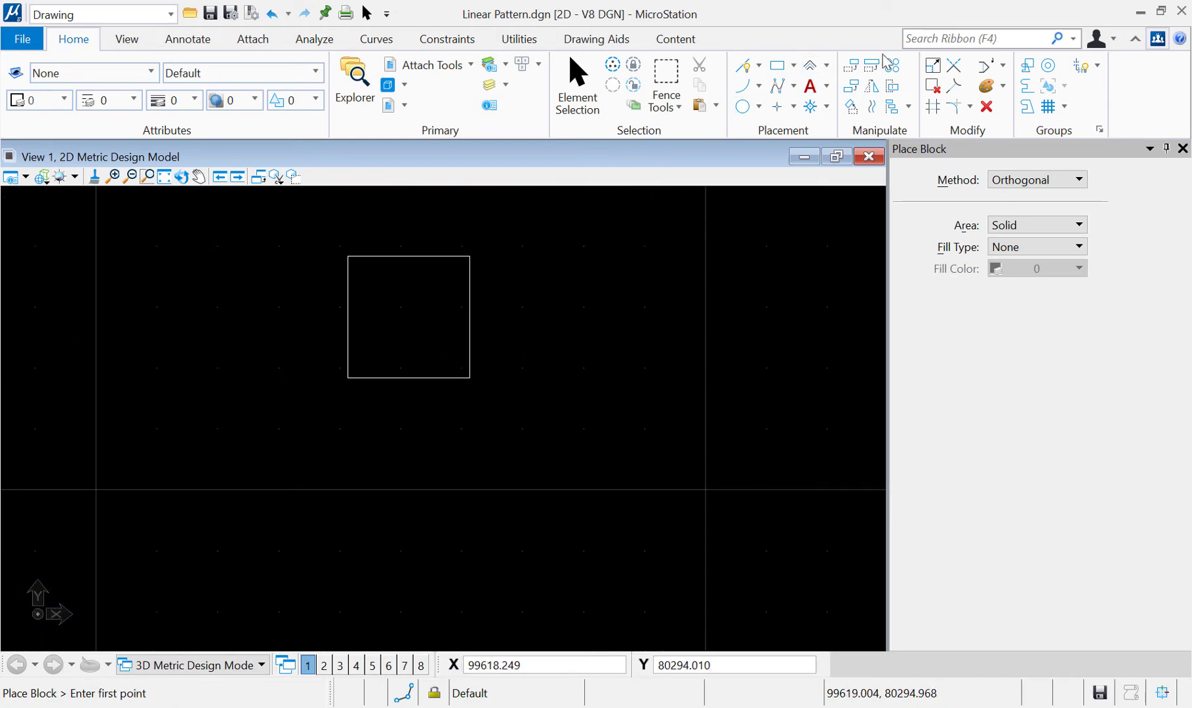
Copy the square 2 units to the right so the two sit side by side
{"action": "left_click", "coordinate": [856, 68]}
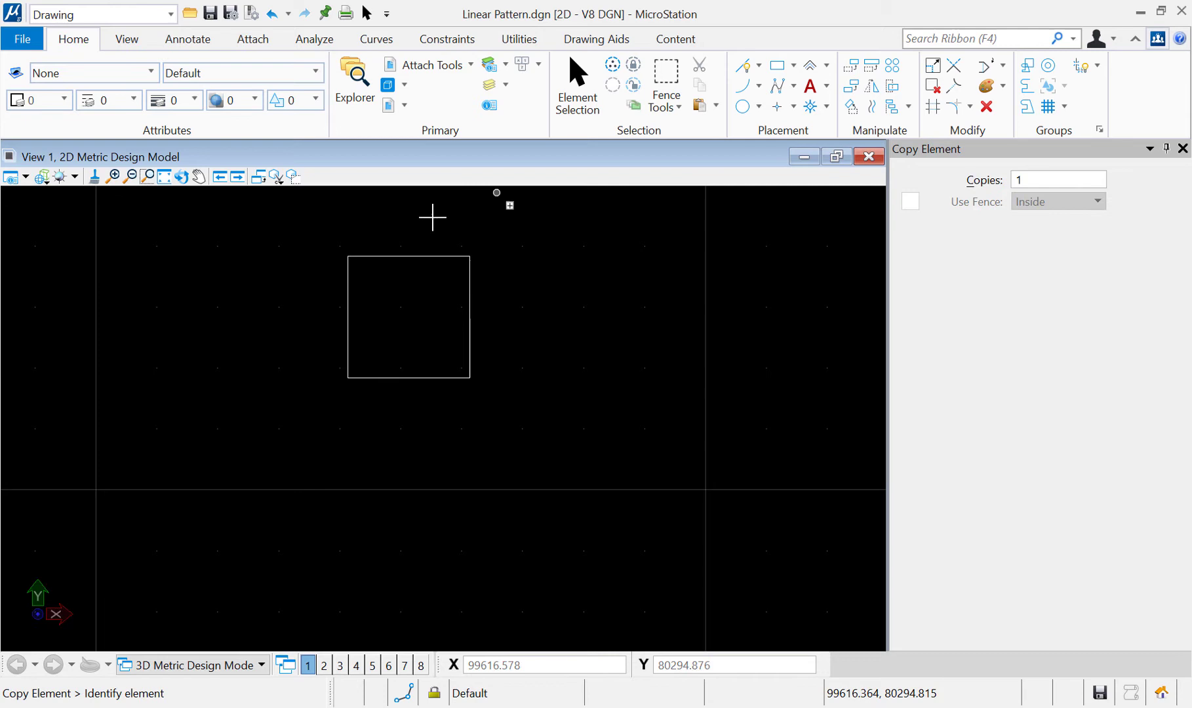
{"action": "left_click", "coordinate": [347, 256]}
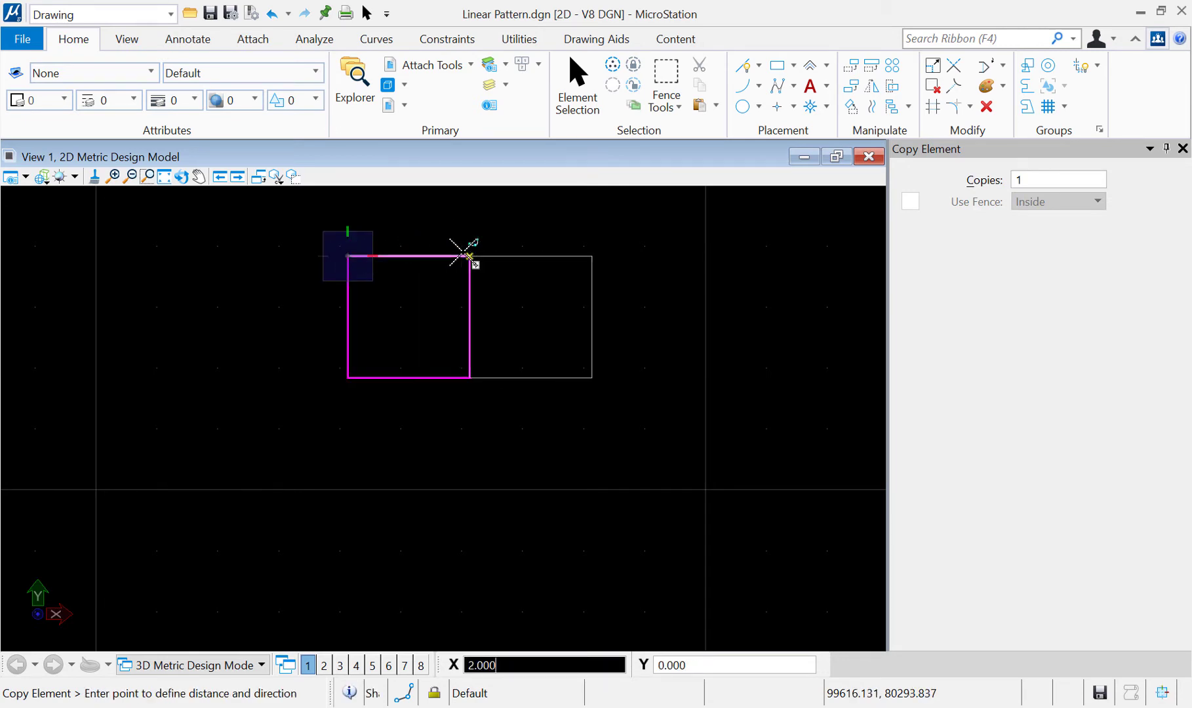
{"action": "left_click", "coordinate": [470, 256]}
{"action": "right_click", "coordinate": [535, 225]}
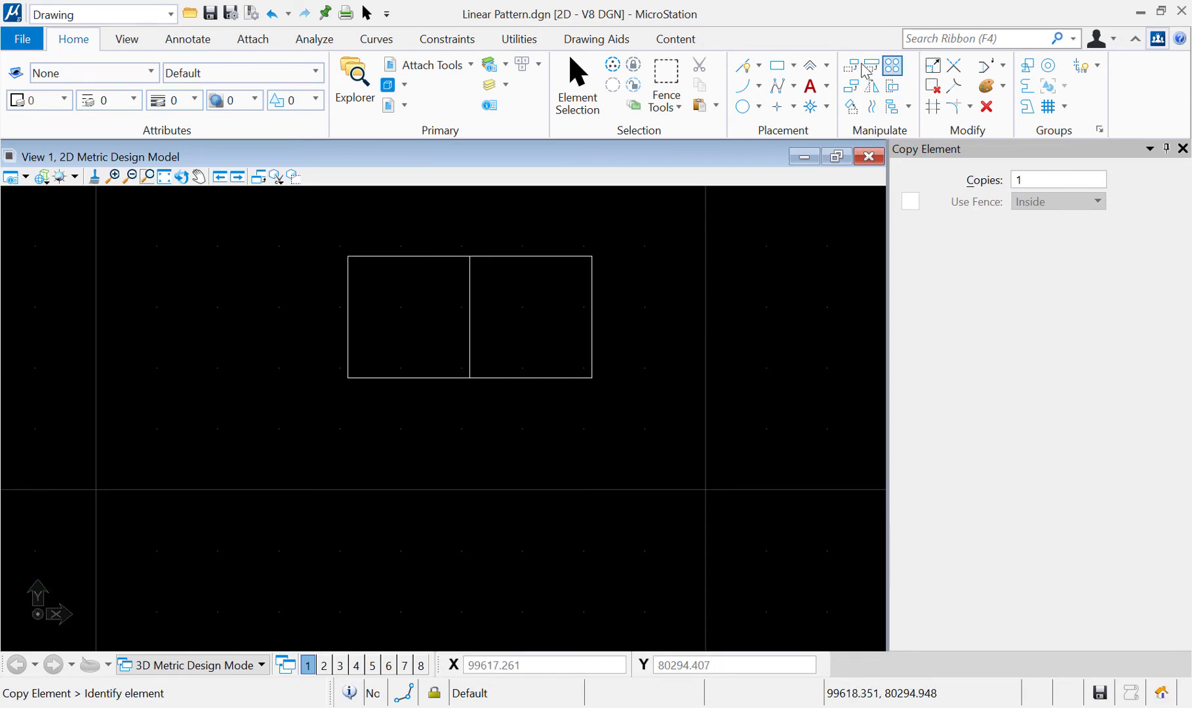
Draw both corner-to-corner diagonals in the right-hand square with SmartLine, forming an X
{"action": "left_click", "coordinate": [743, 65]}
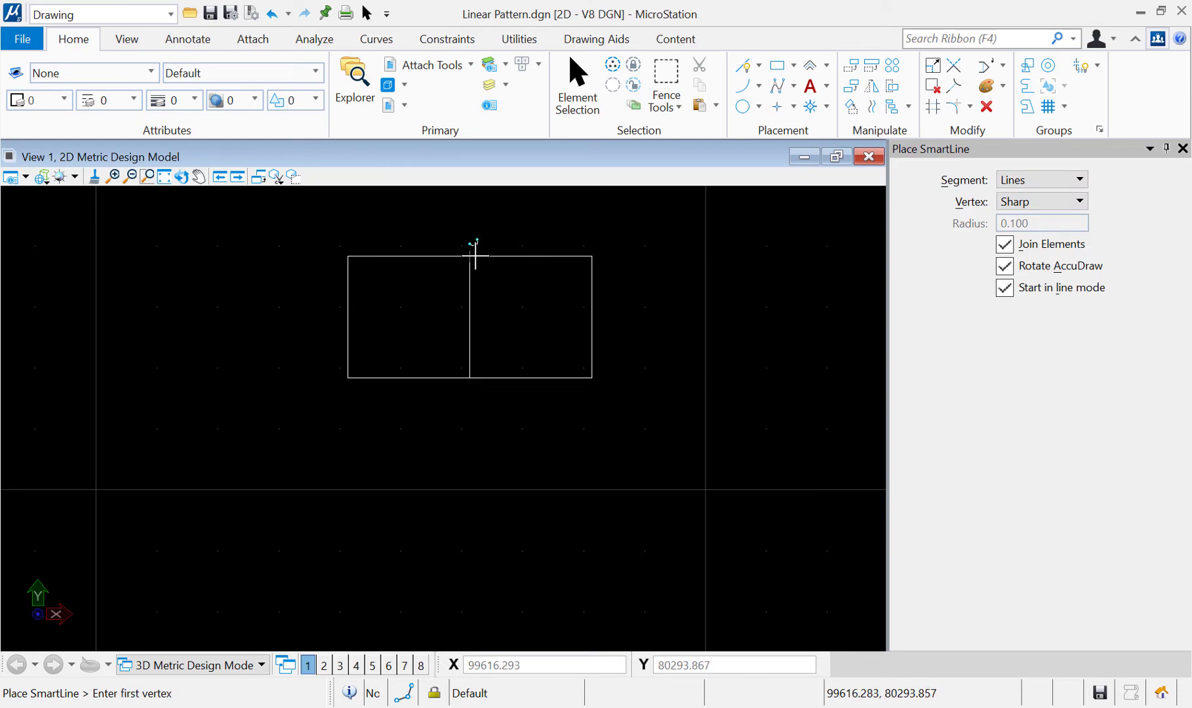
{"action": "left_click", "coordinate": [469, 256]}
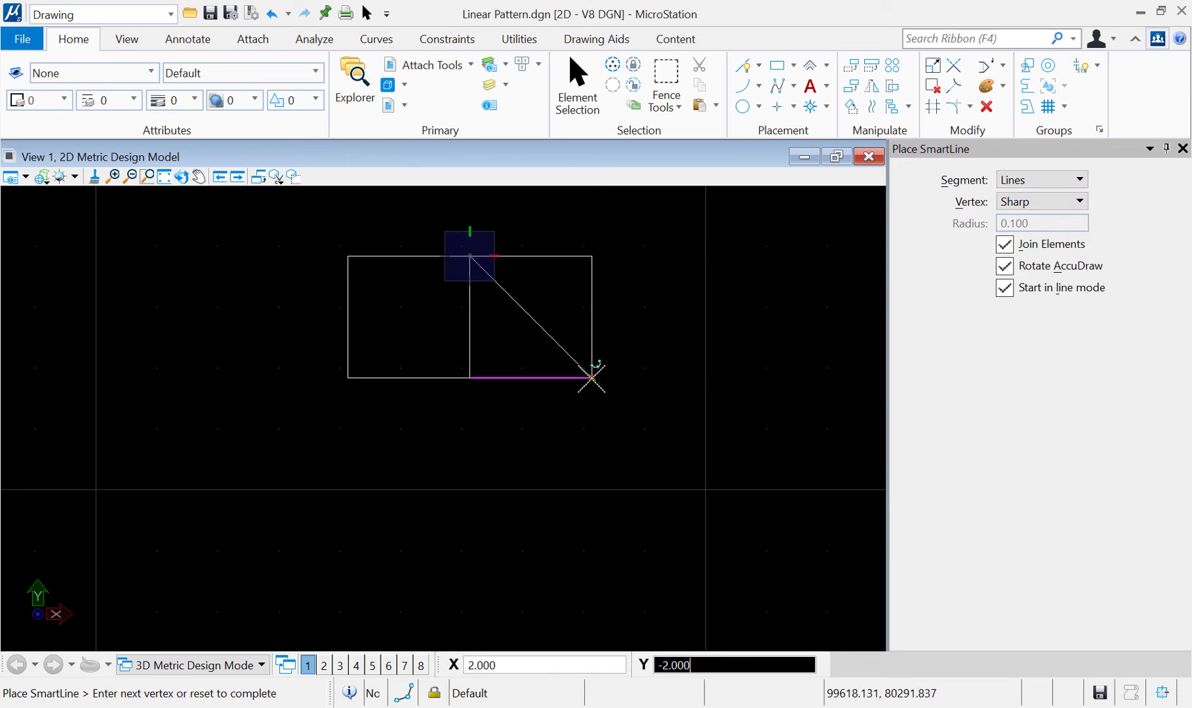
{"action": "left_click", "coordinate": [592, 377]}
{"action": "right_click", "coordinate": [597, 364]}
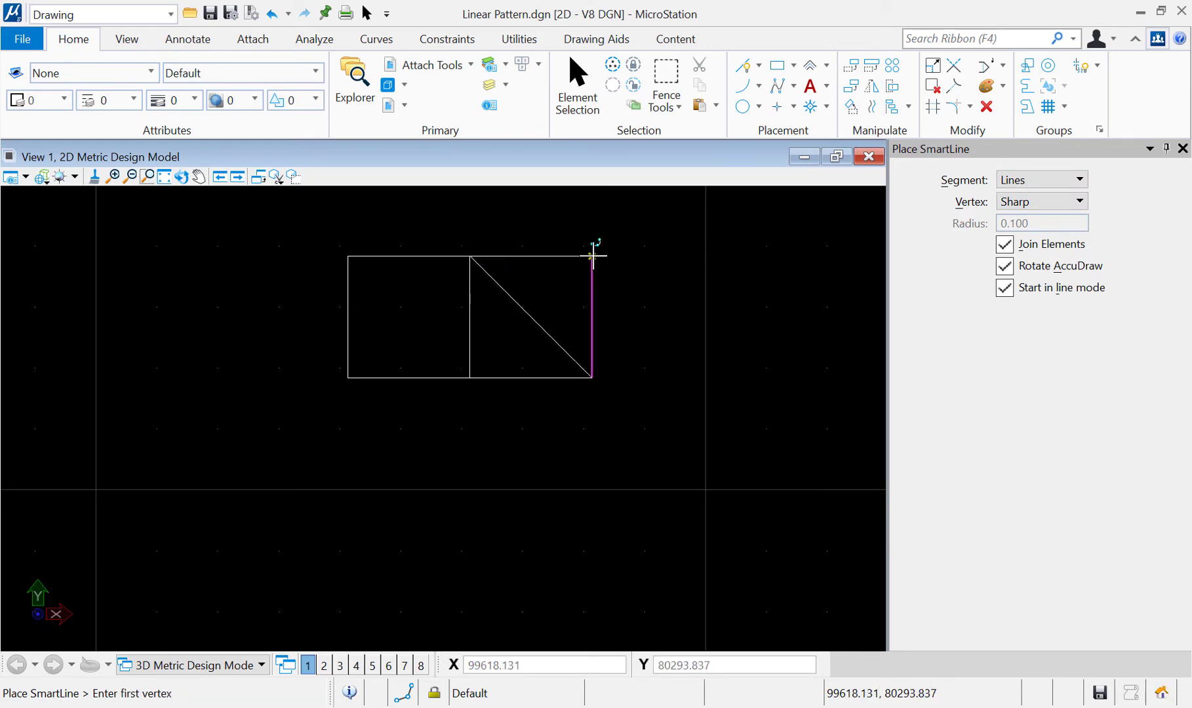
{"action": "left_click", "coordinate": [593, 256]}
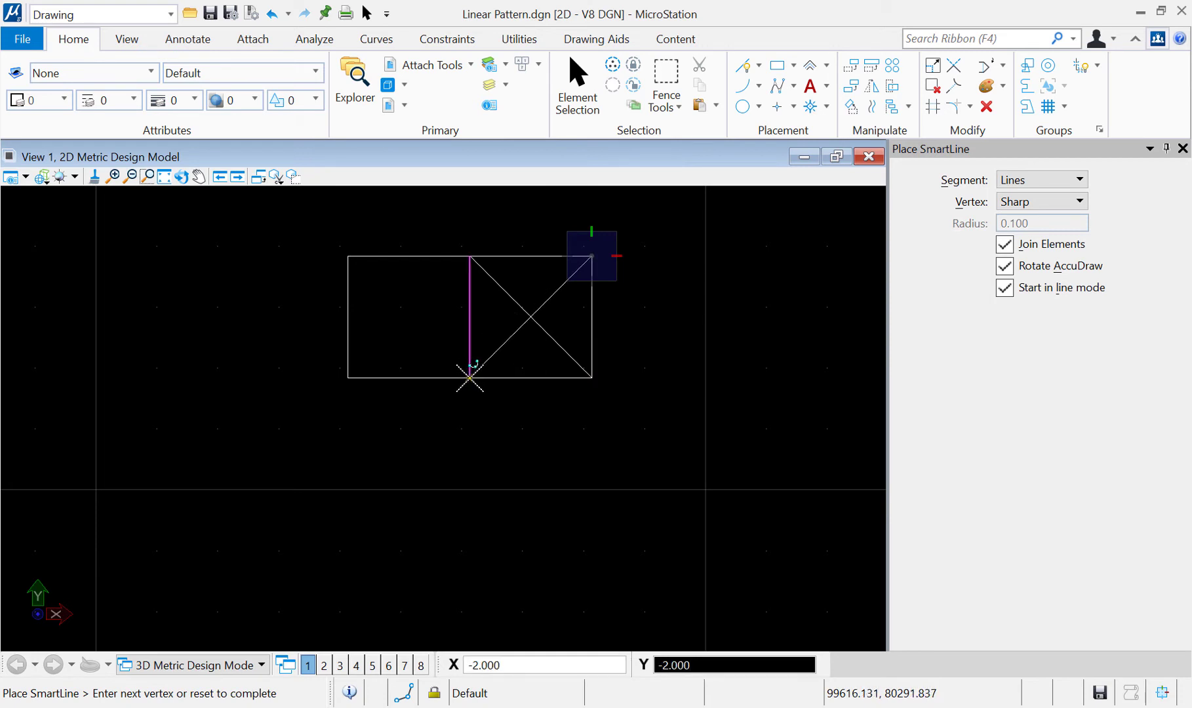
{"action": "left_click", "coordinate": [470, 377]}
{"action": "right_click", "coordinate": [567, 430]}
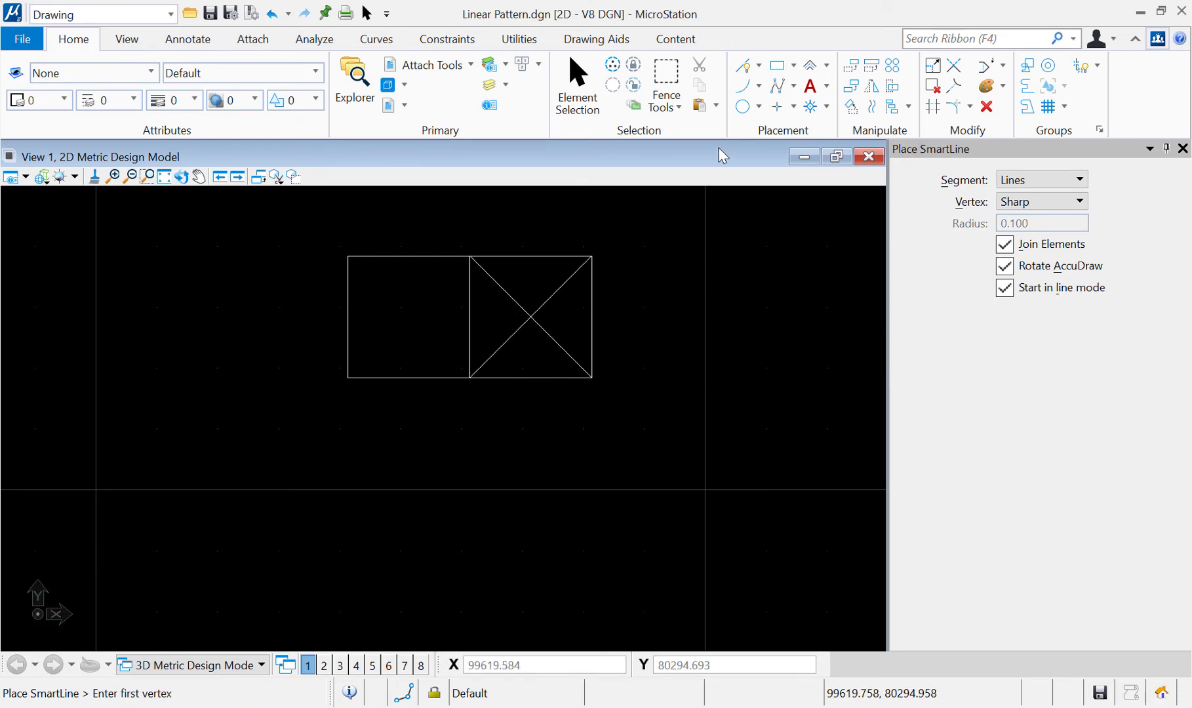
Define the cell origin at the midpoint of the left square's outer edge
{"action": "left_click", "coordinate": [197, 40]}
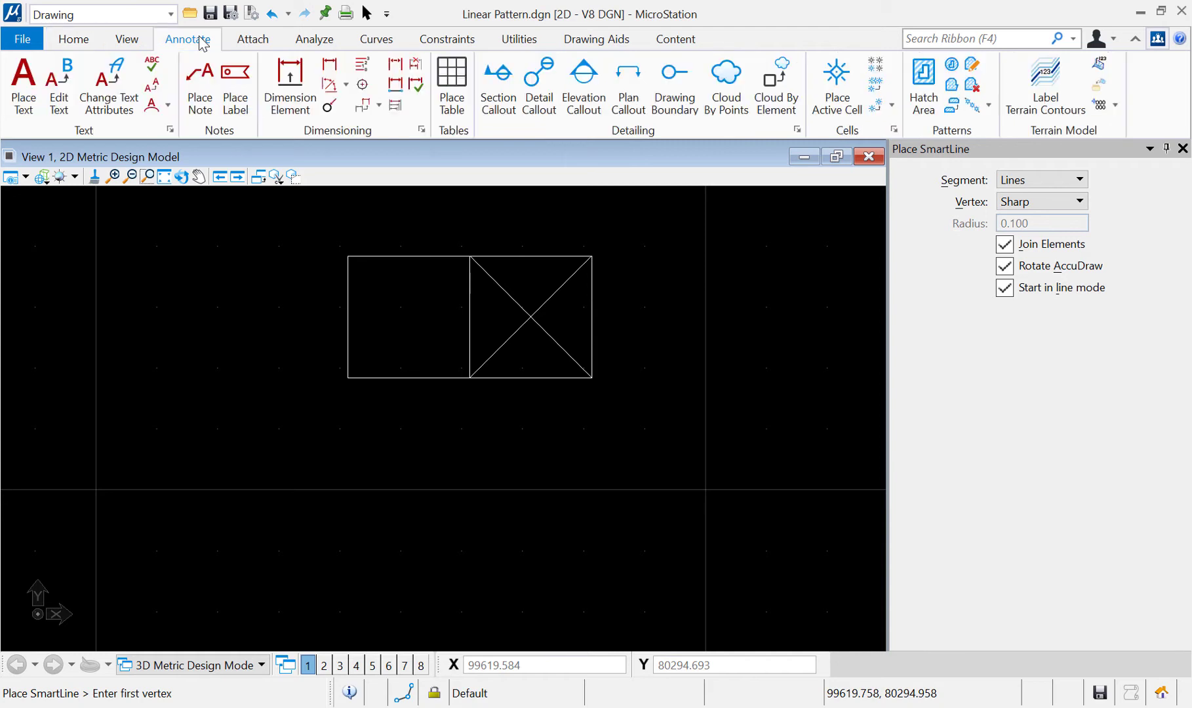
{"action": "left_click", "coordinate": [893, 107]}
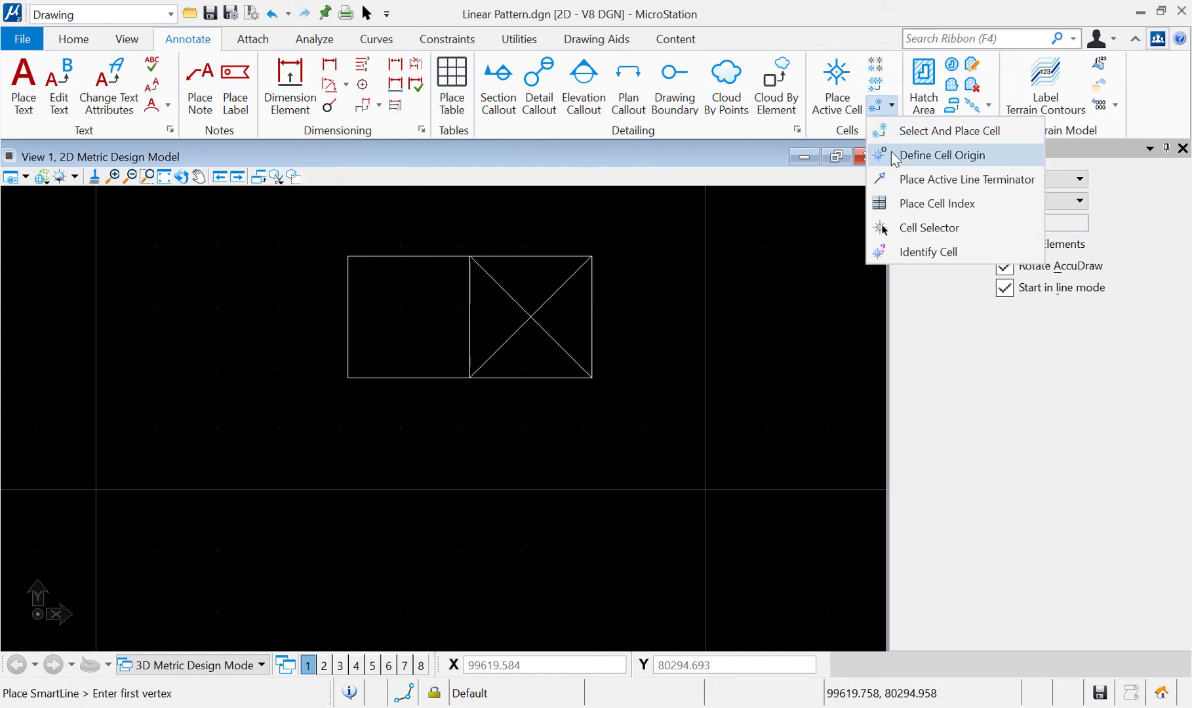
{"action": "left_click", "coordinate": [902, 153]}
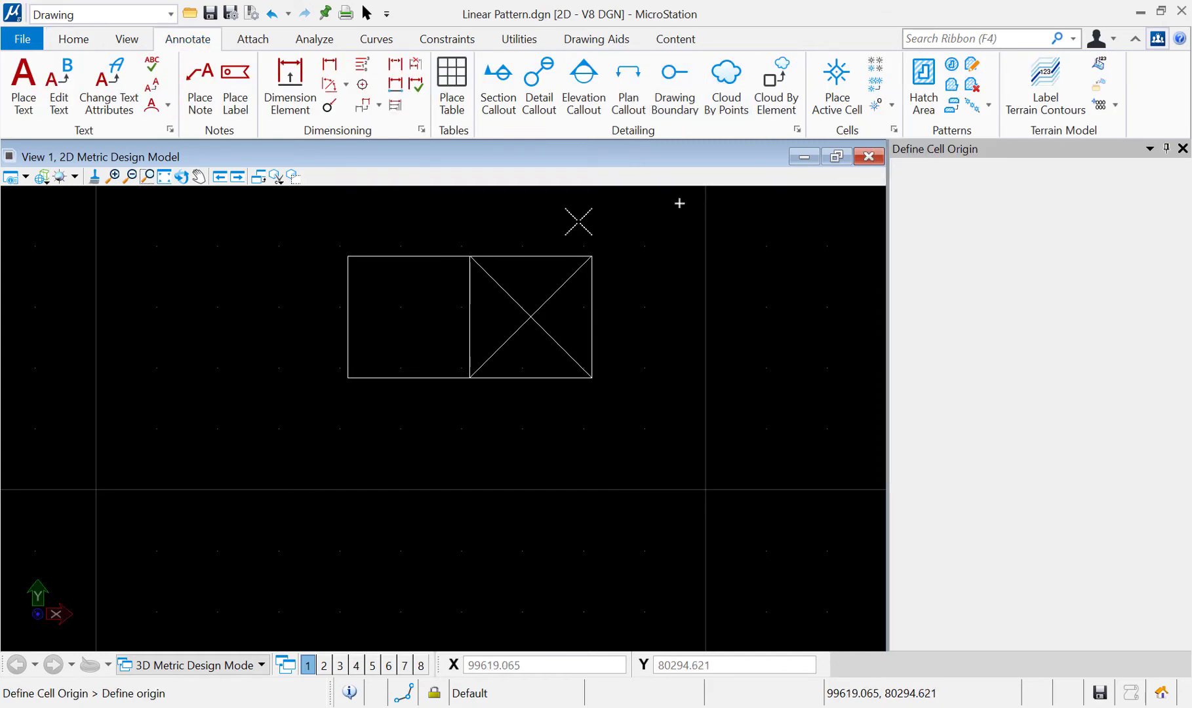
{"action": "left_click", "coordinate": [343, 314]}
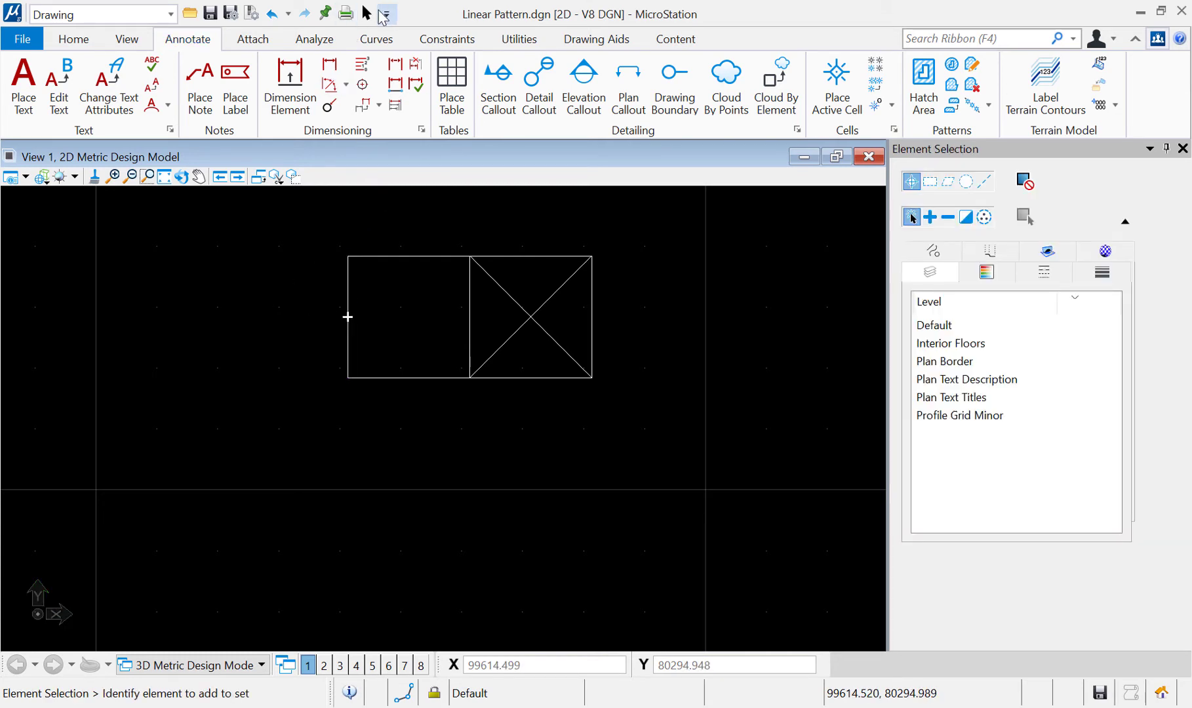
Box-select all four elements of the square-and-X figure and bring up the Cell Library window
{"action": "left_click_drag", "start_coordinate": [319, 225], "coordinate": [624, 414]}
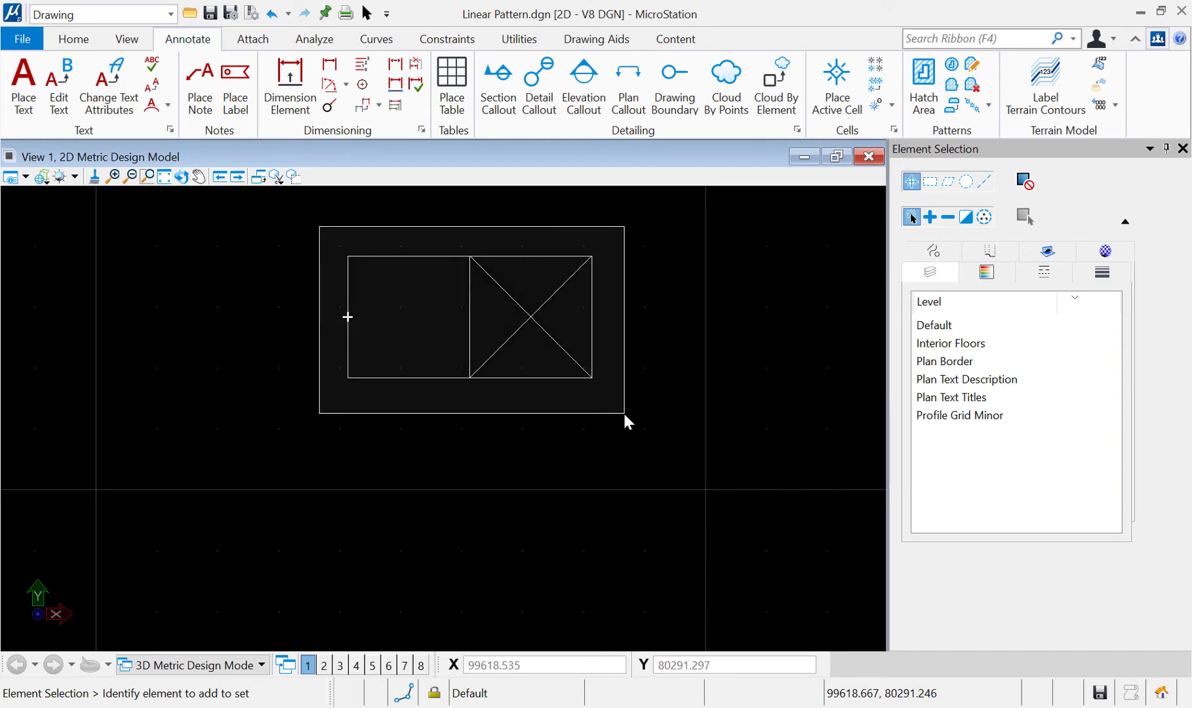
{"action": "left_click", "coordinate": [895, 130]}
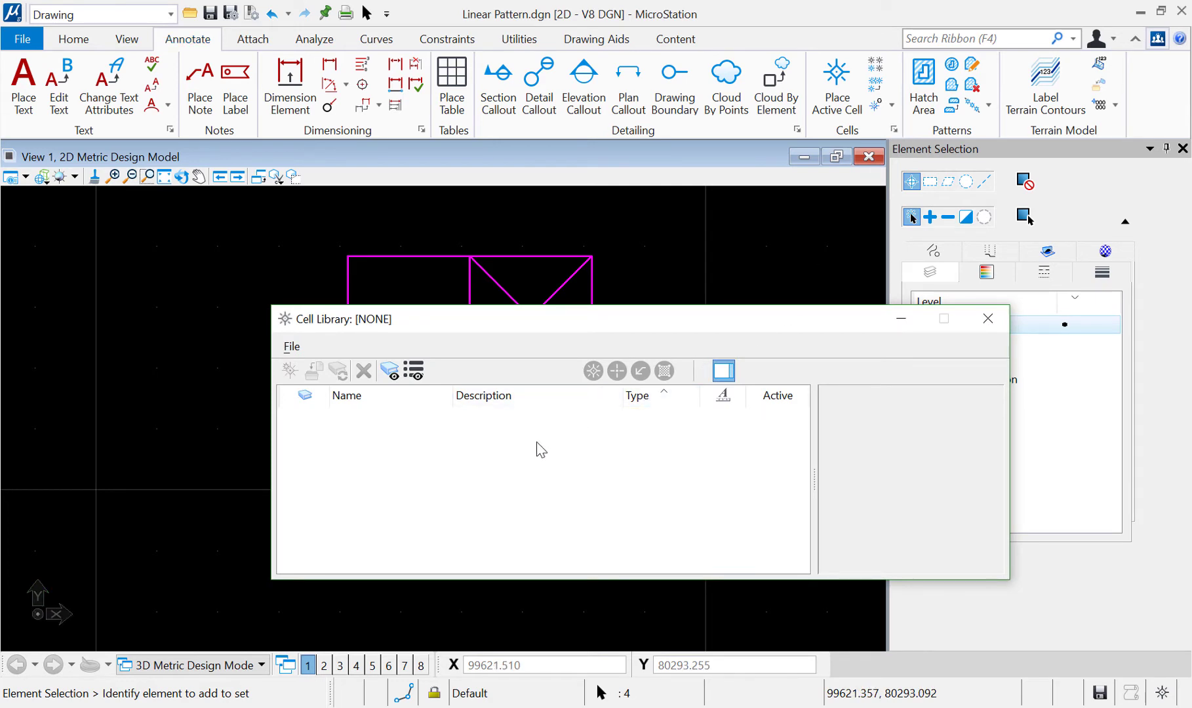
Create and save a new cell library sample.cel, then begin creating a cell named sample
{"action": "left_click", "coordinate": [295, 348]}
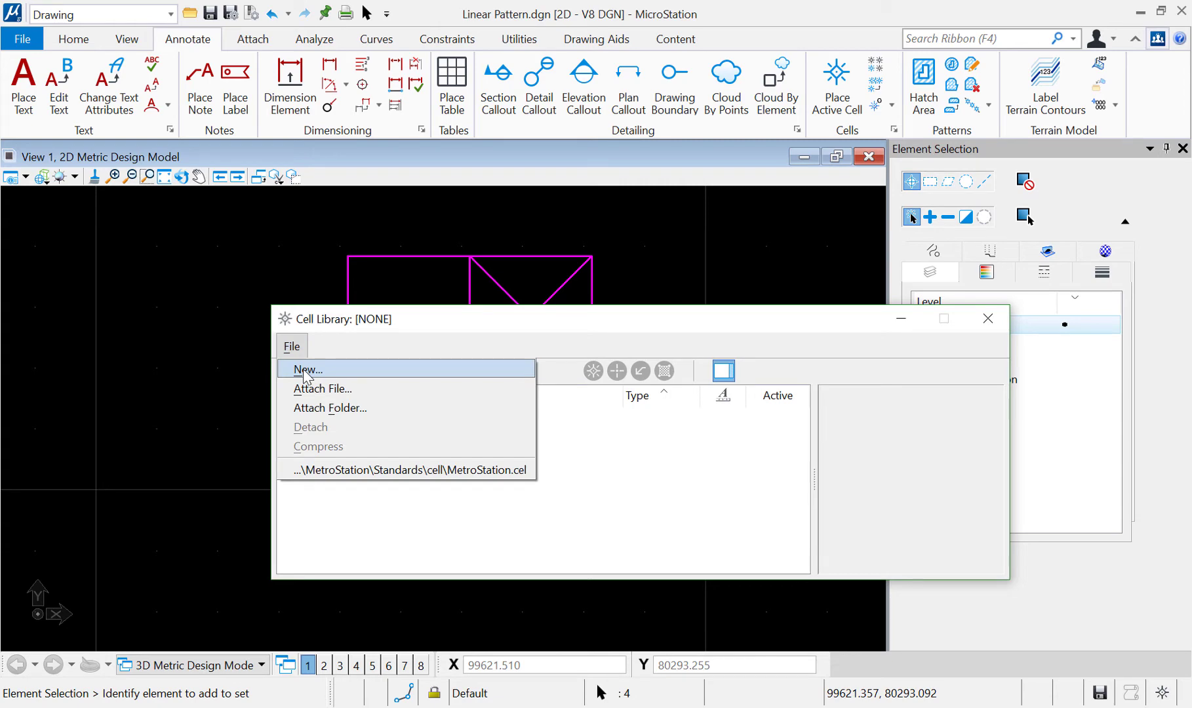
{"action": "left_click", "coordinate": [305, 372]}
{"action": "type", "text": "sample"}
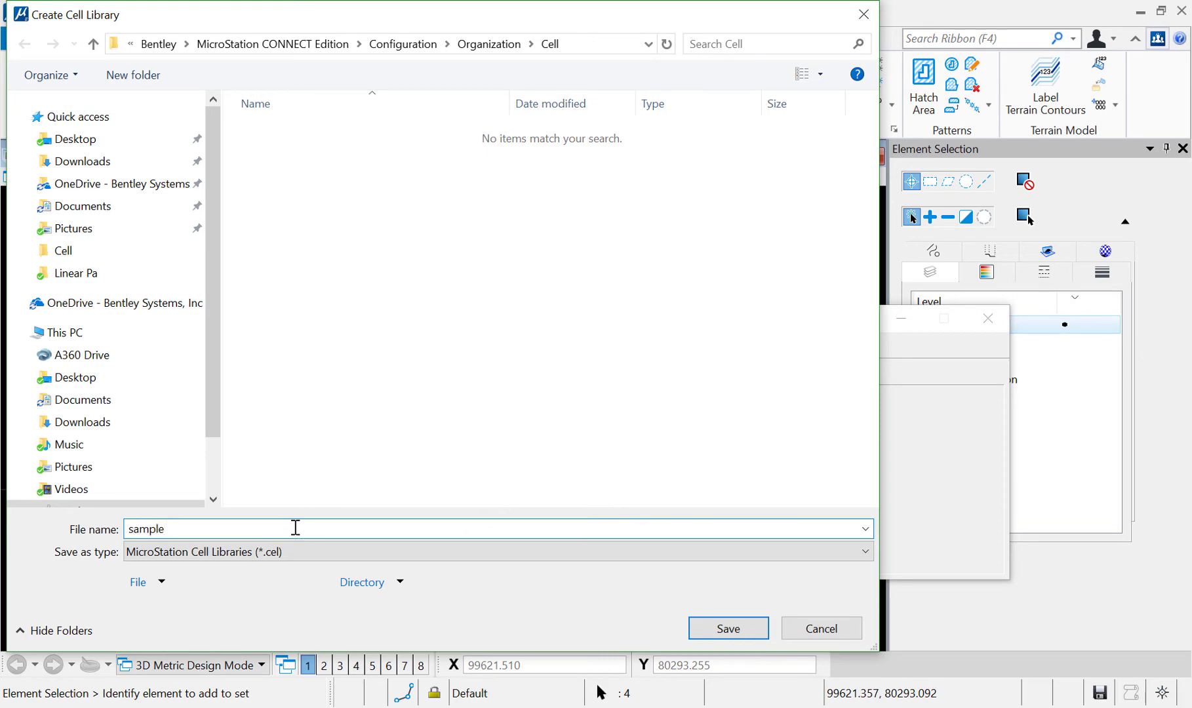
{"action": "left_click", "coordinate": [725, 630]}
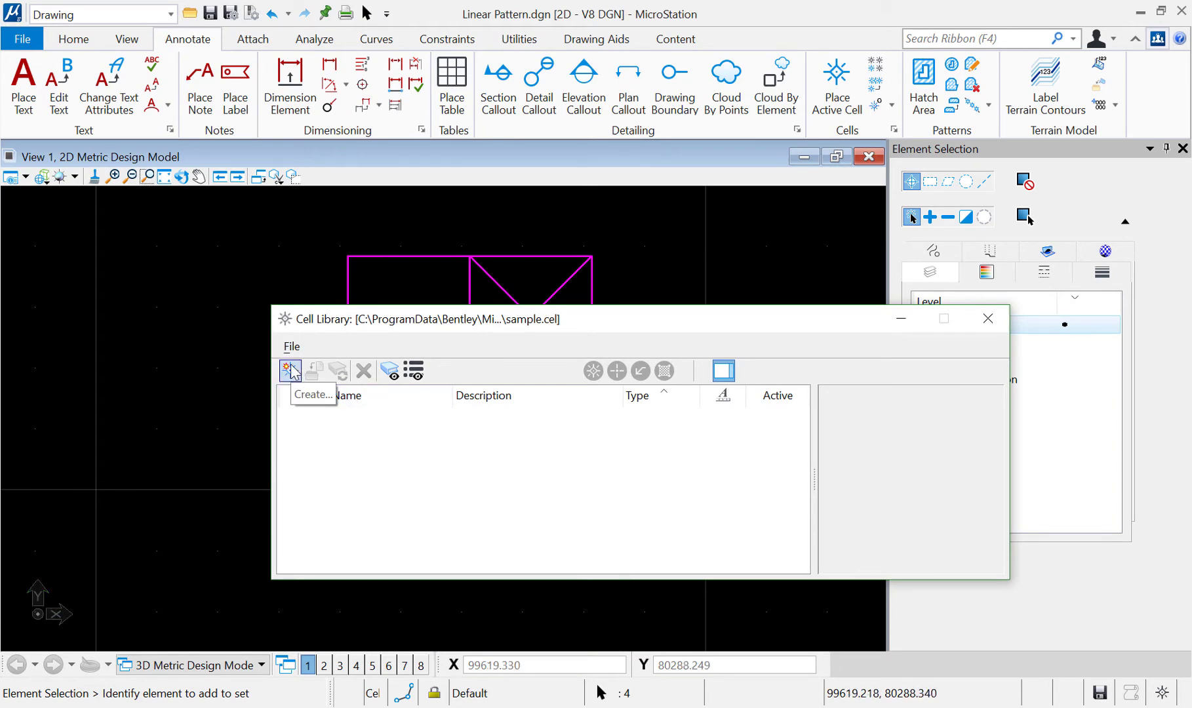
{"action": "left_click", "coordinate": [291, 369]}
{"action": "type", "text": "sample"}
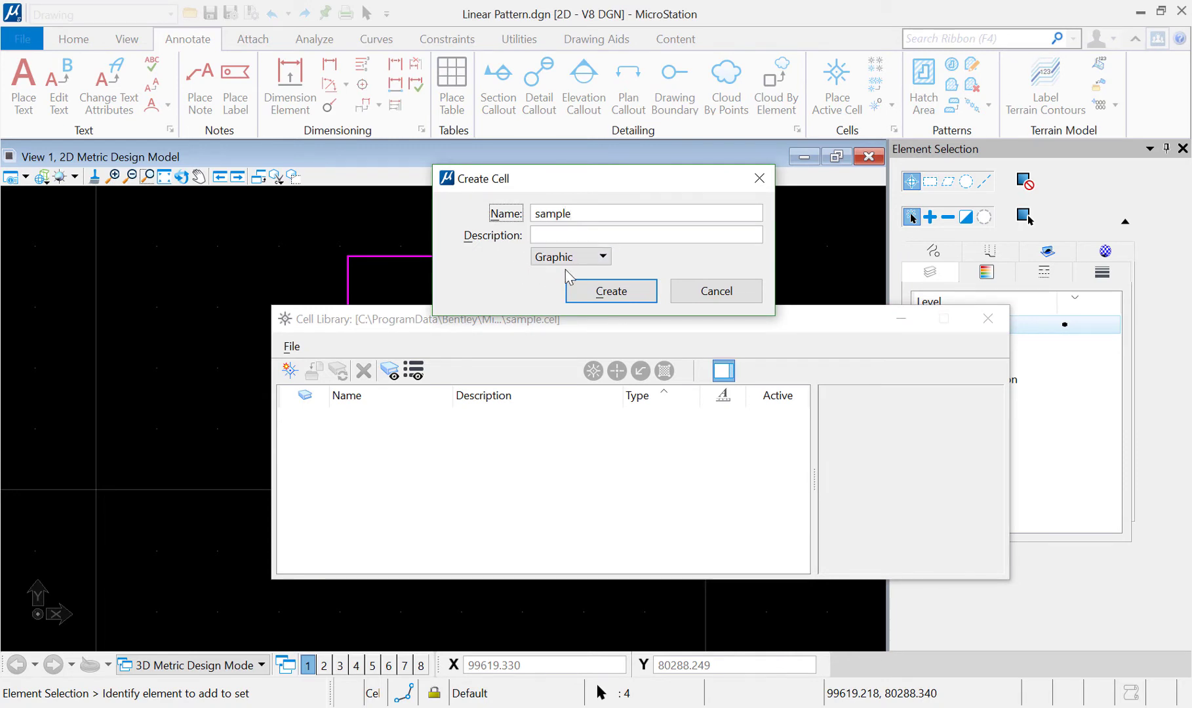
Create the cell 'sample' as a Point type cell and close the Cell Library
{"action": "left_click", "coordinate": [608, 266]}
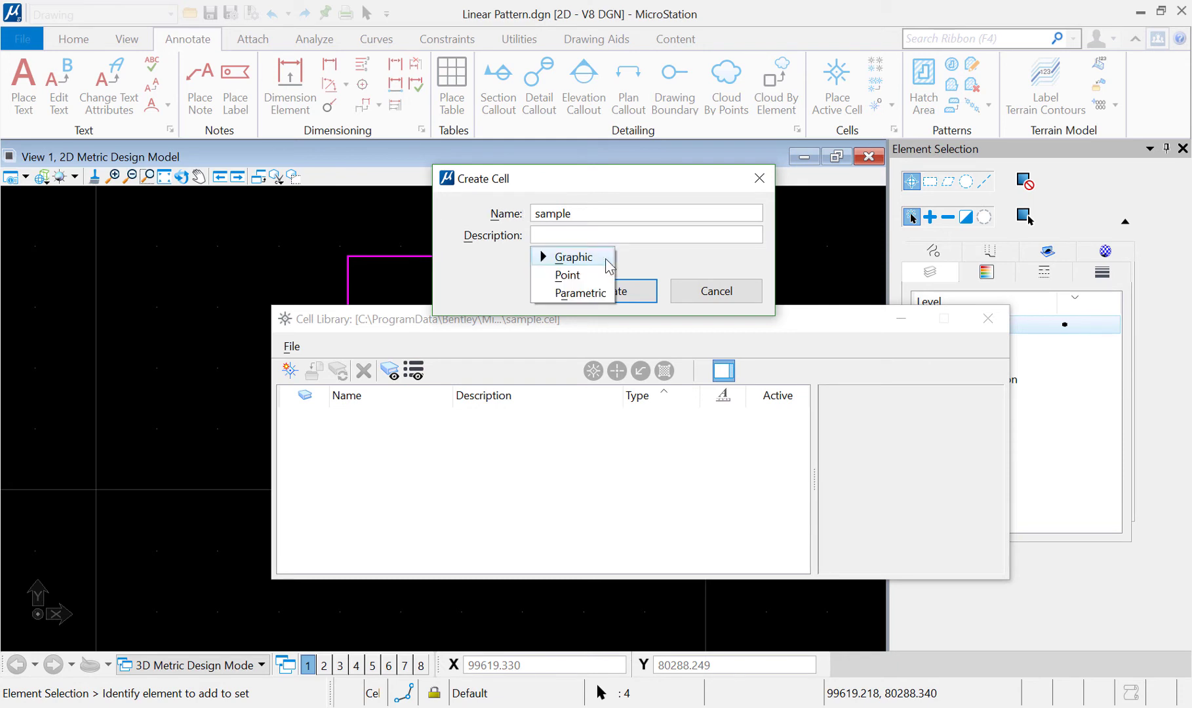
{"action": "left_click", "coordinate": [589, 276]}
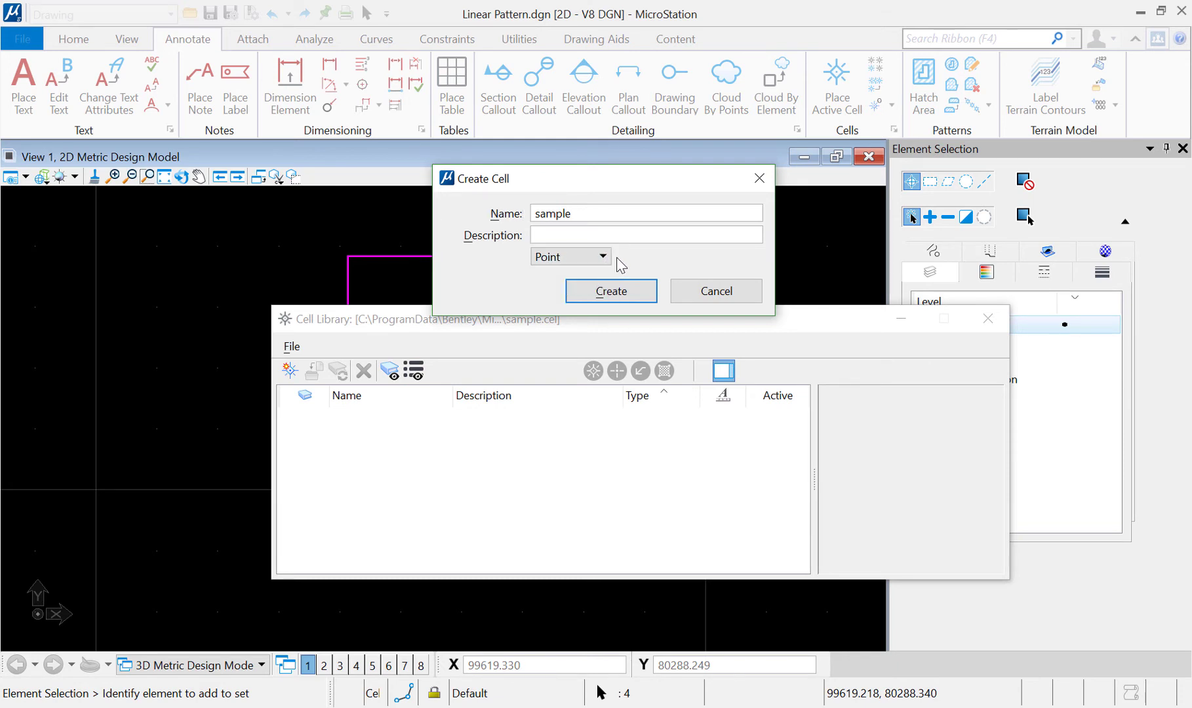
{"action": "left_click", "coordinate": [610, 292]}
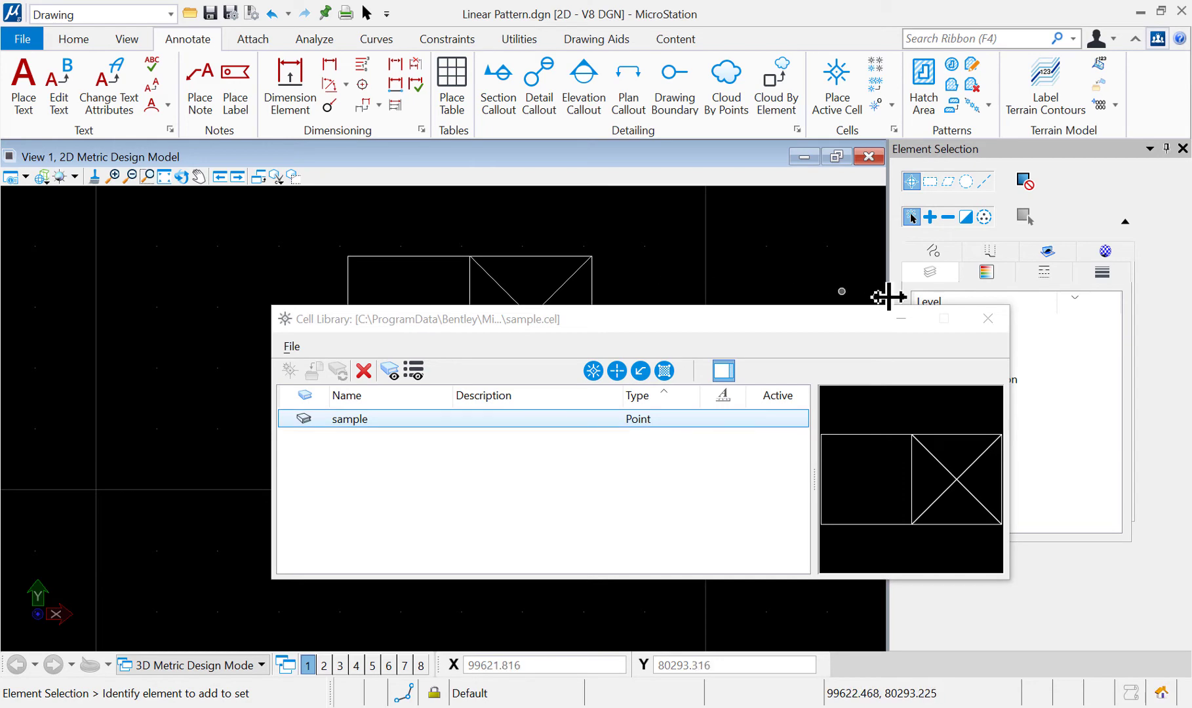
{"action": "left_click", "coordinate": [988, 318]}
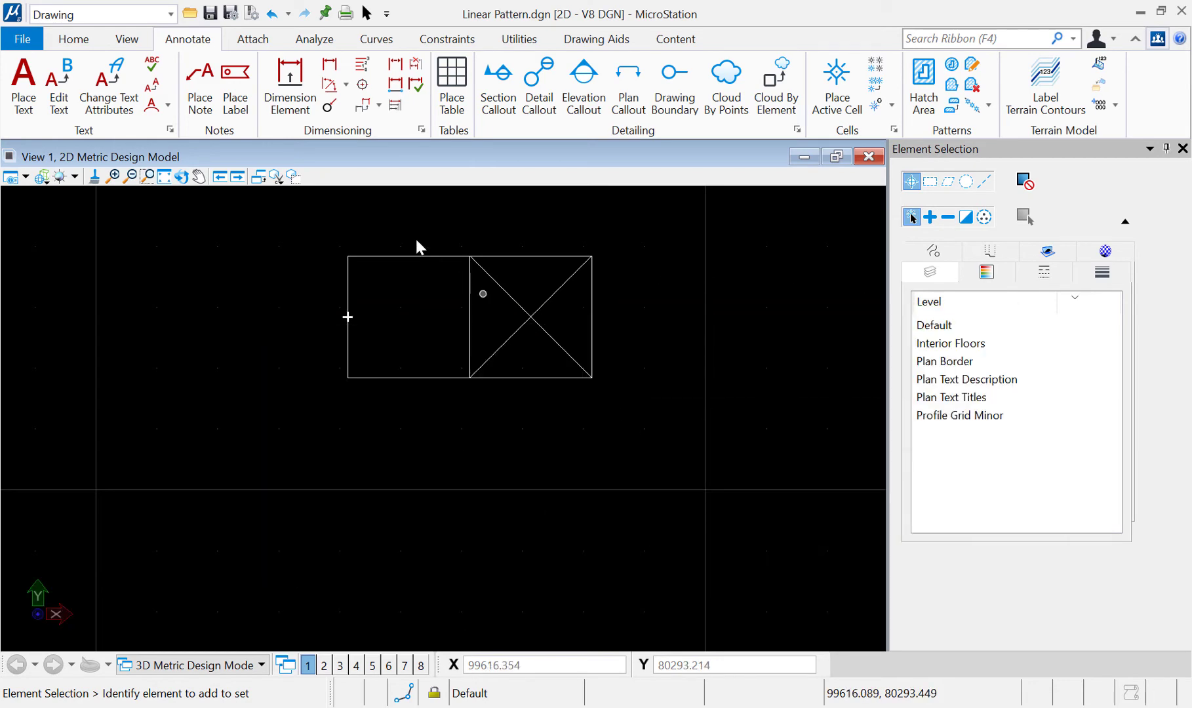
Open ActiveLevel.dgn from Recent Files and bring up its empty Cell Library window
{"action": "left_click", "coordinate": [35, 40]}
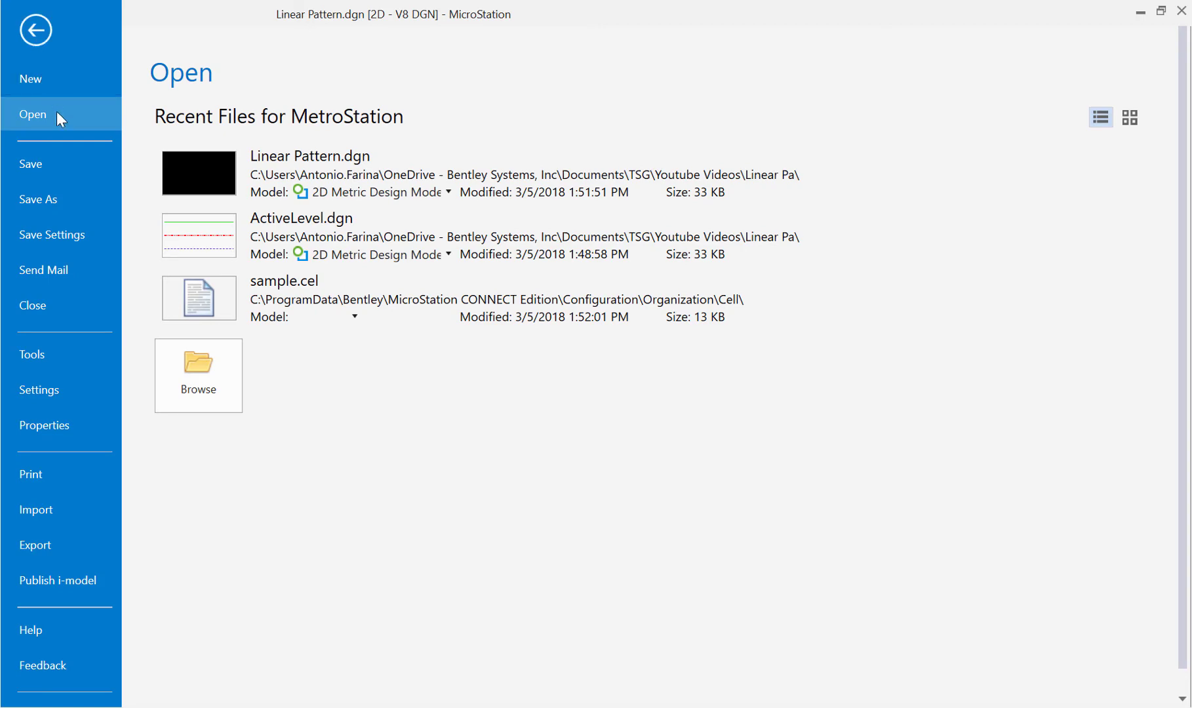
{"action": "left_click", "coordinate": [292, 229]}
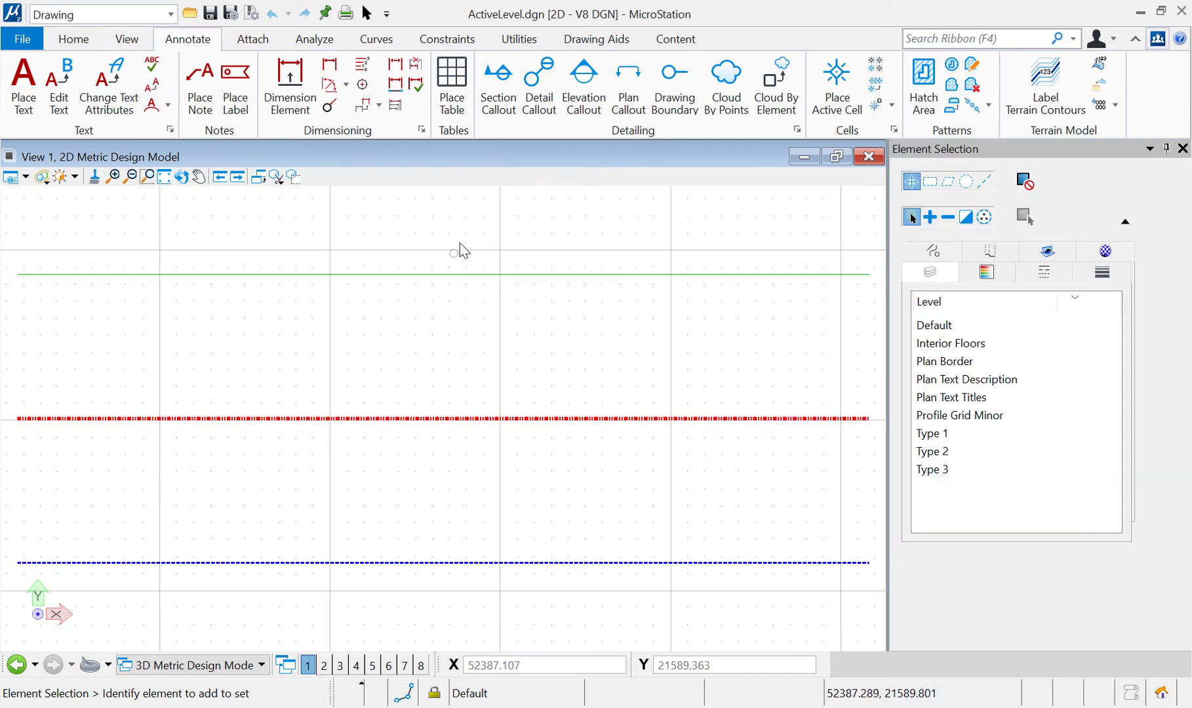
{"action": "left_click", "coordinate": [894, 130]}
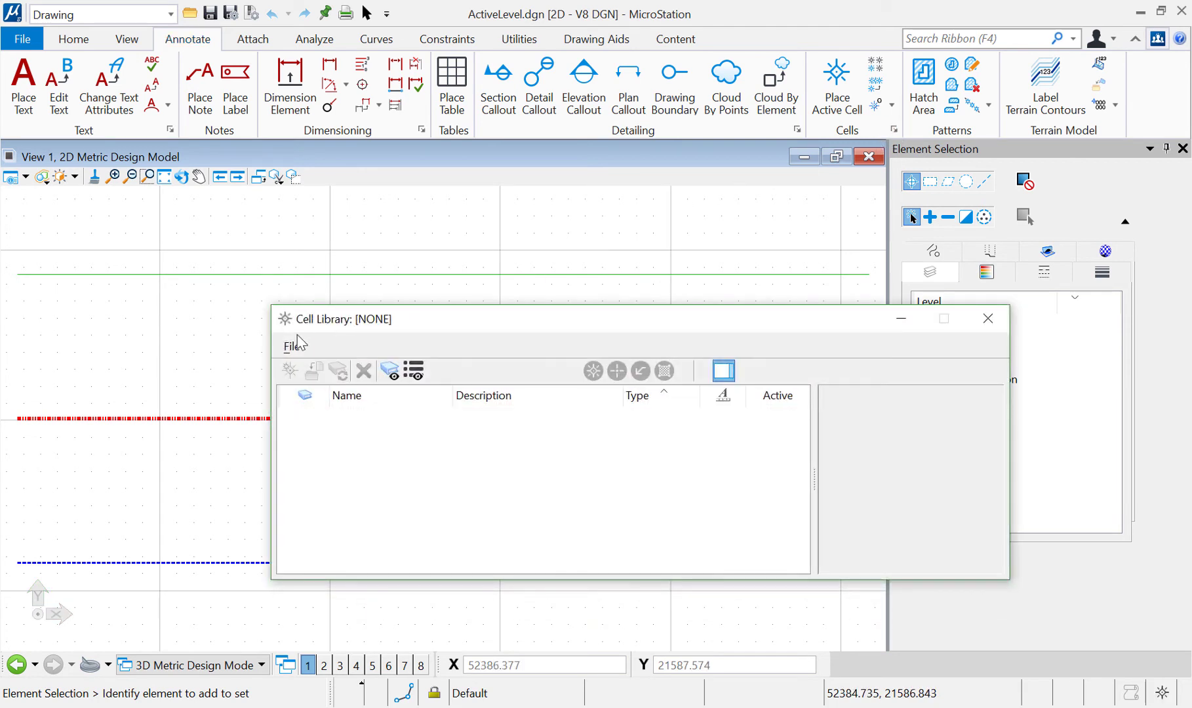
Attach sample.cel and make its sample cell the active pattern cell
{"action": "left_click", "coordinate": [294, 345]}
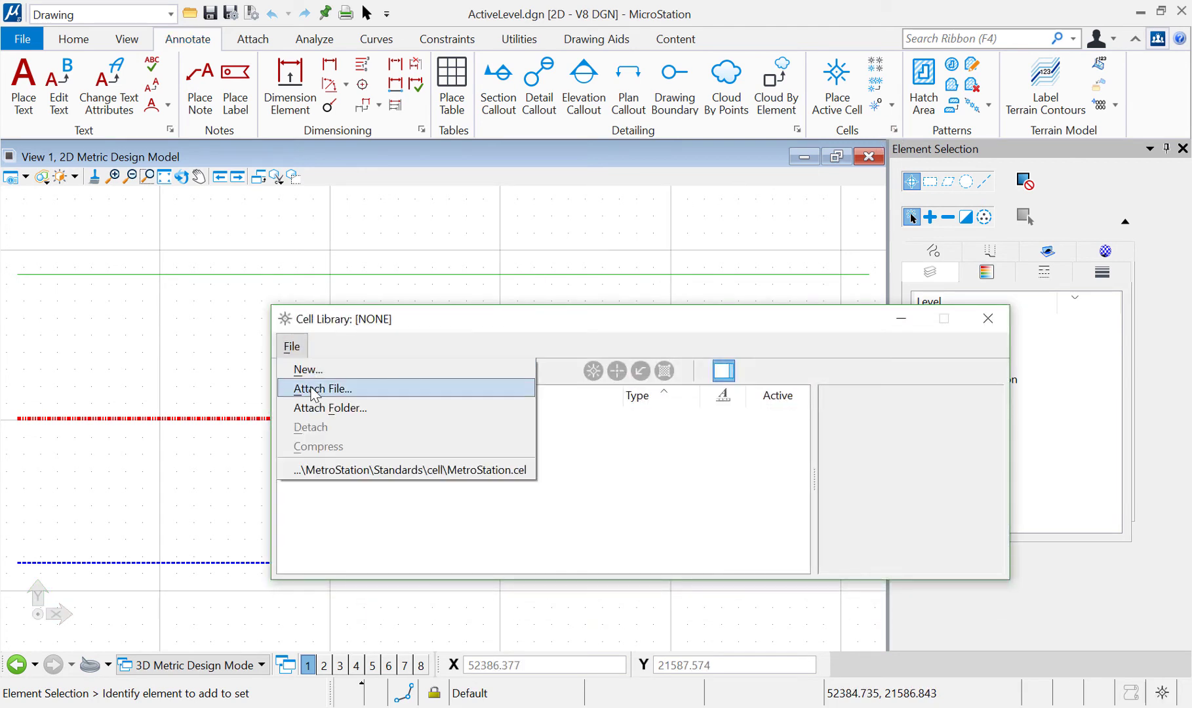
{"action": "left_click", "coordinate": [313, 388]}
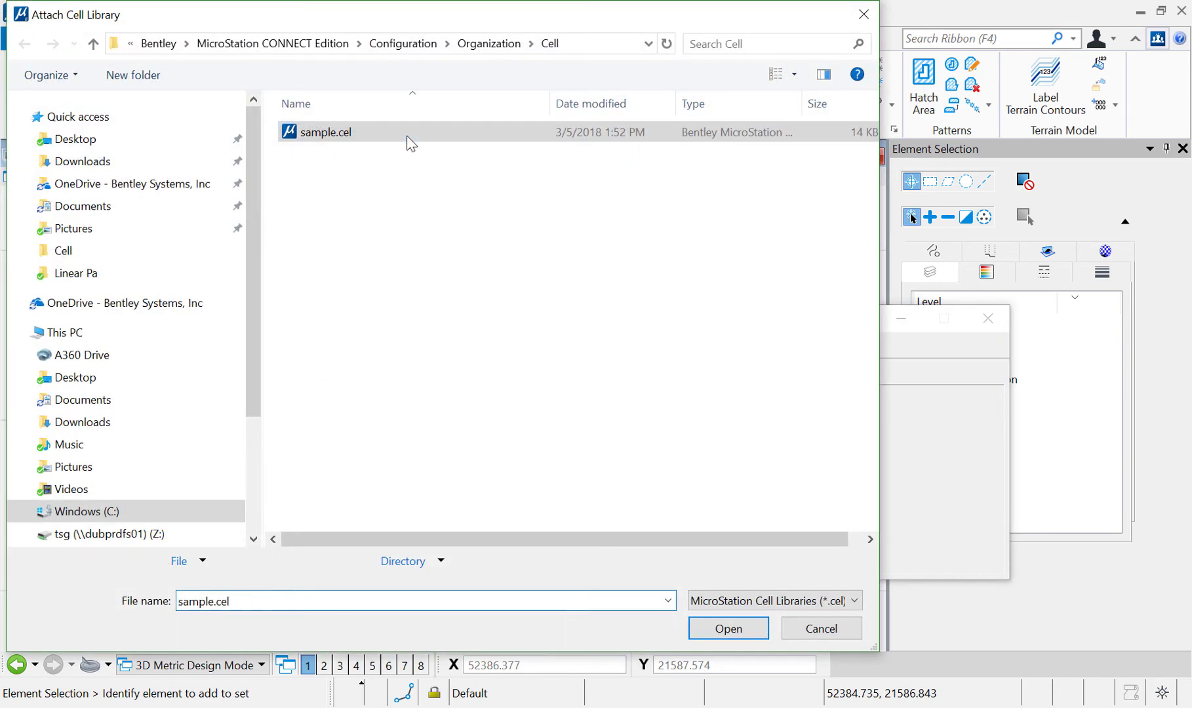
{"action": "left_click", "coordinate": [725, 629]}
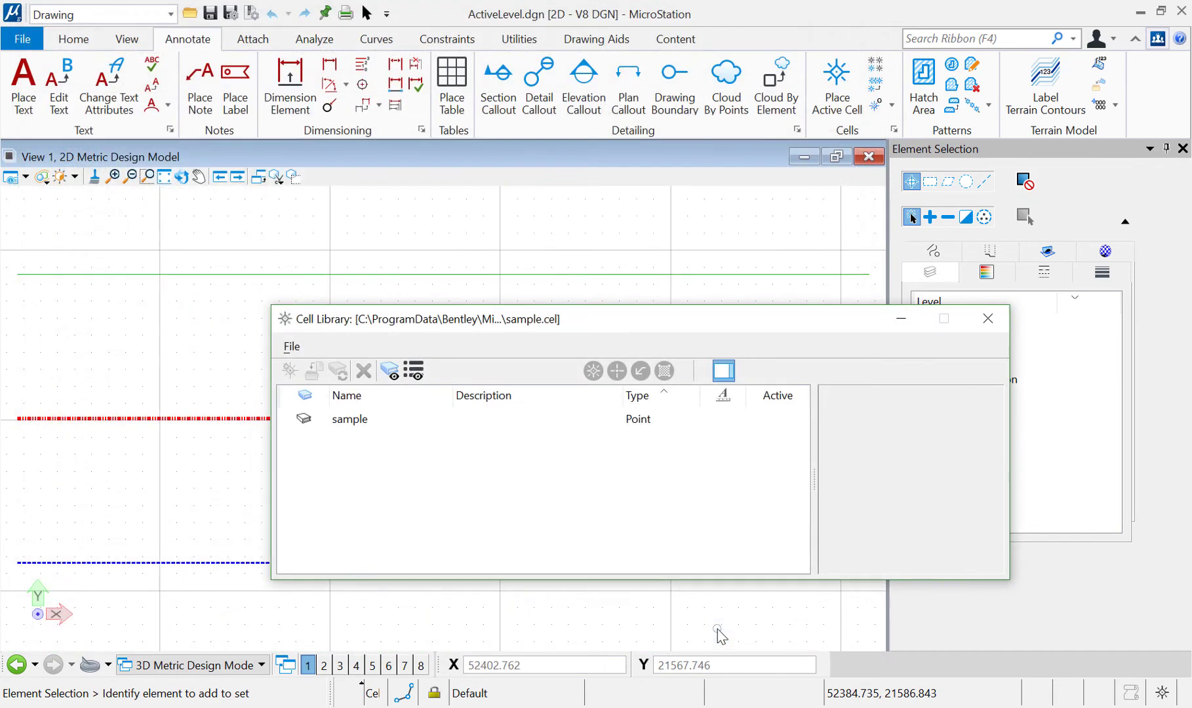
{"action": "left_click", "coordinate": [582, 423]}
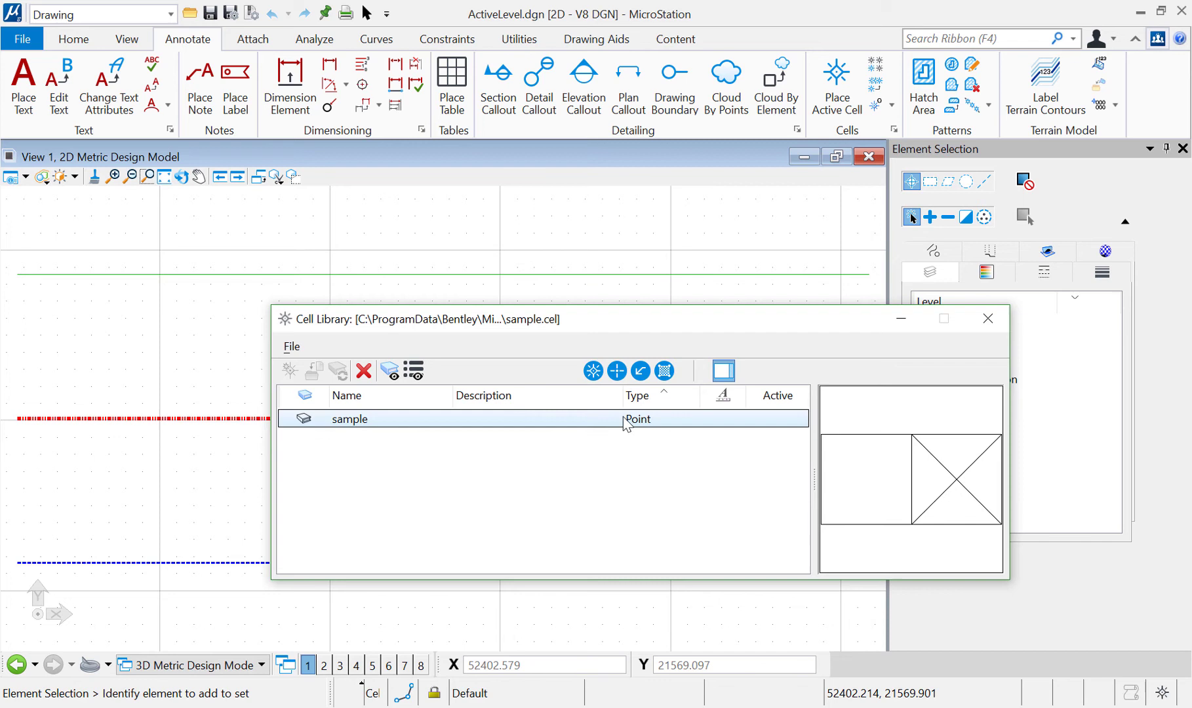
{"action": "left_click", "coordinate": [665, 372]}
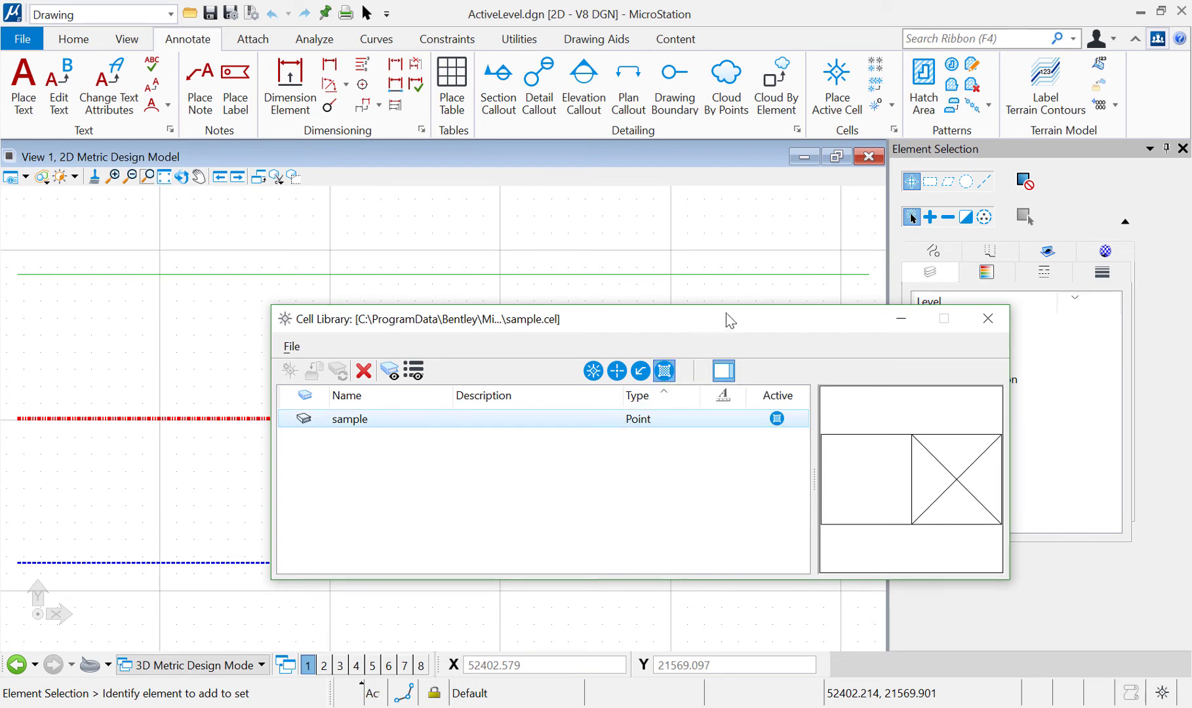
{"action": "left_click", "coordinate": [792, 221]}
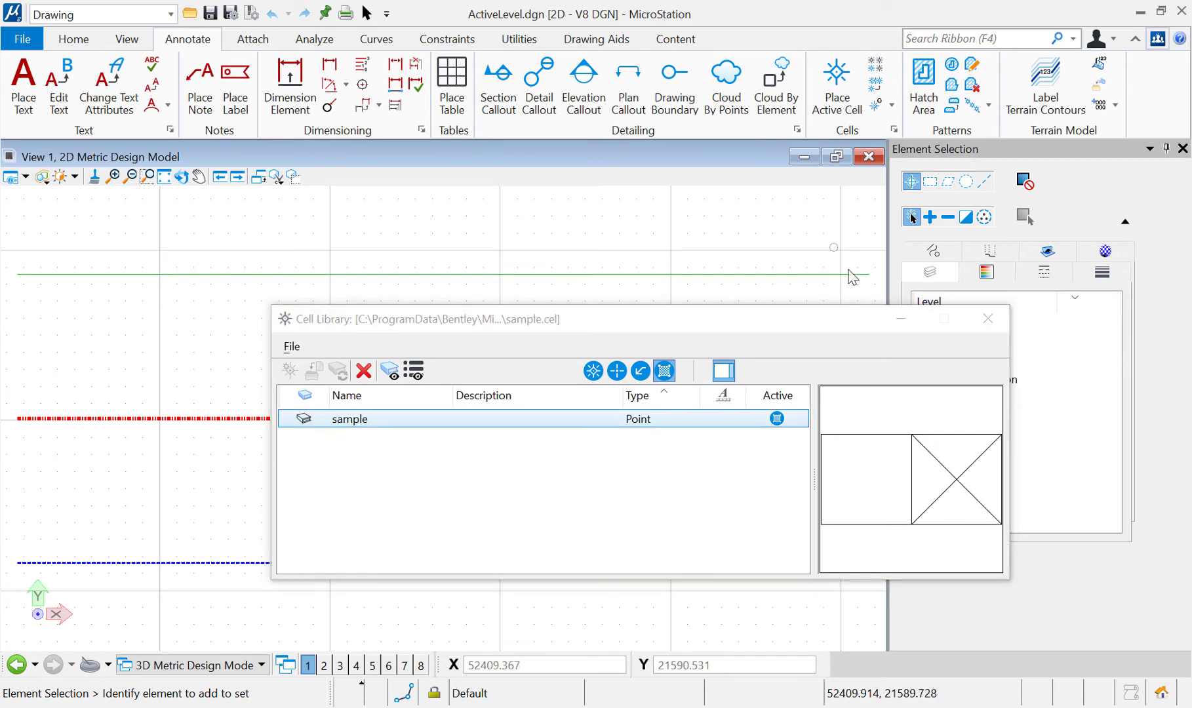
Apply a linear pattern of the sample cell along the green, red and blue lines
{"action": "left_click", "coordinate": [898, 321]}
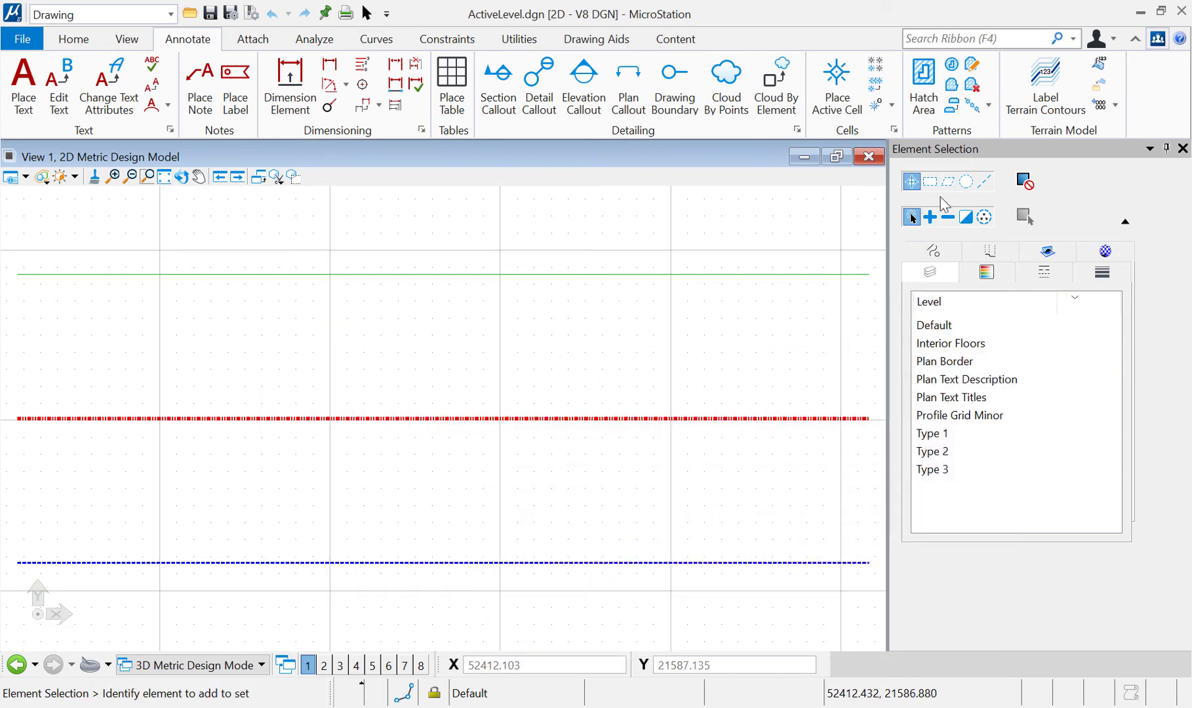
{"action": "left_click", "coordinate": [980, 109]}
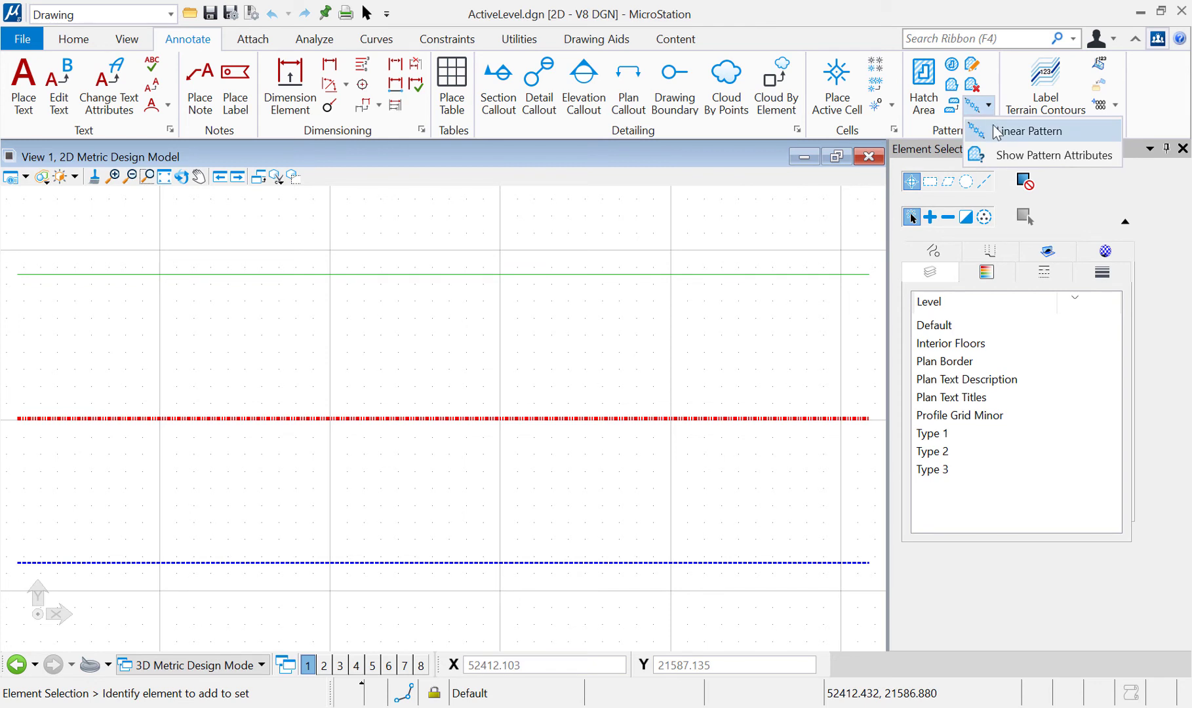
{"action": "left_click", "coordinate": [1071, 139]}
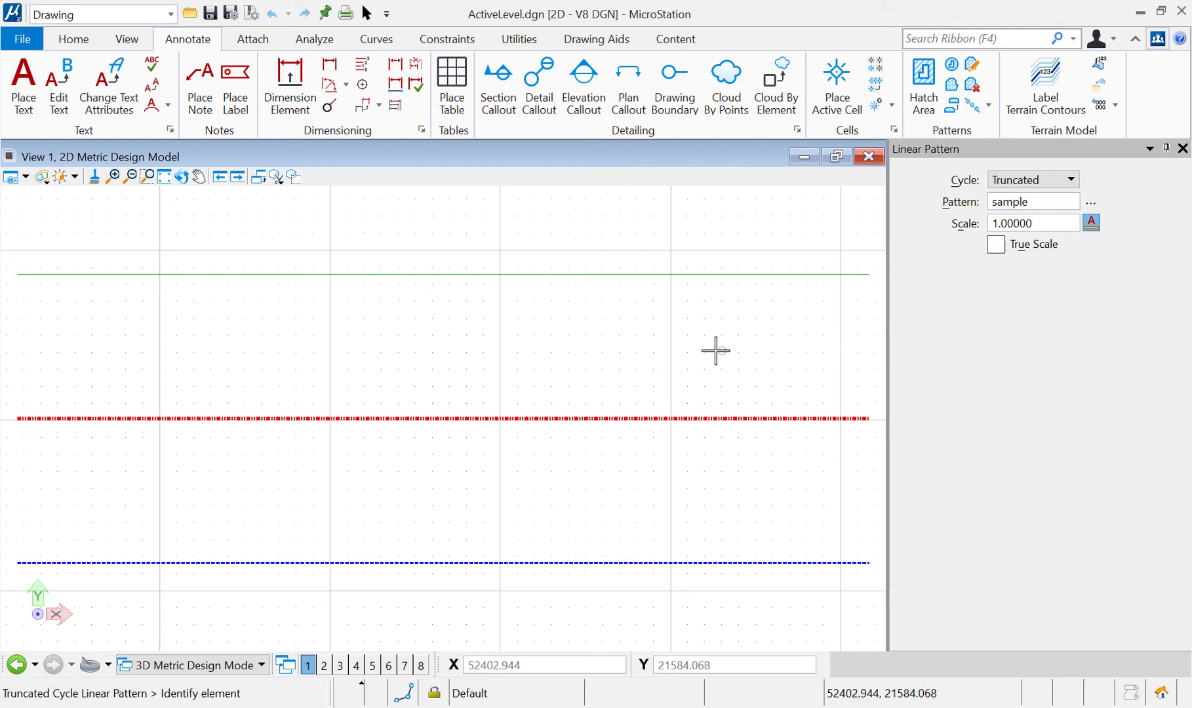
{"action": "left_click", "coordinate": [485, 275]}
{"action": "left_click", "coordinate": [516, 238]}
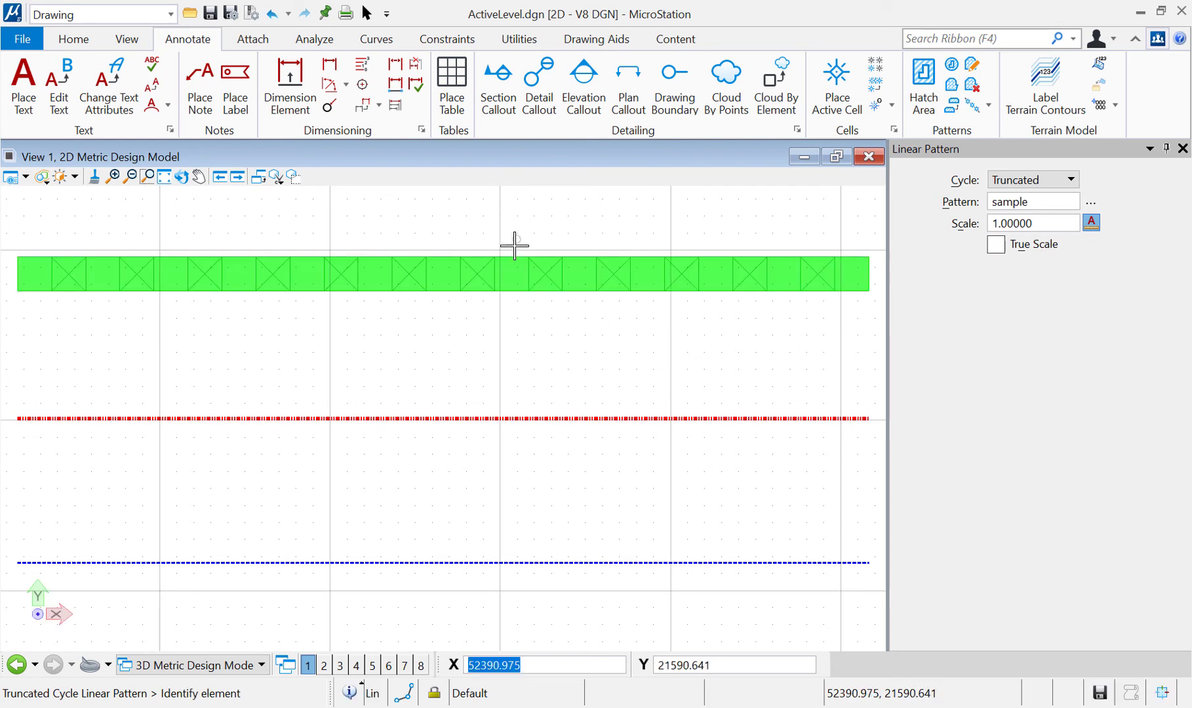
{"action": "left_click", "coordinate": [467, 417]}
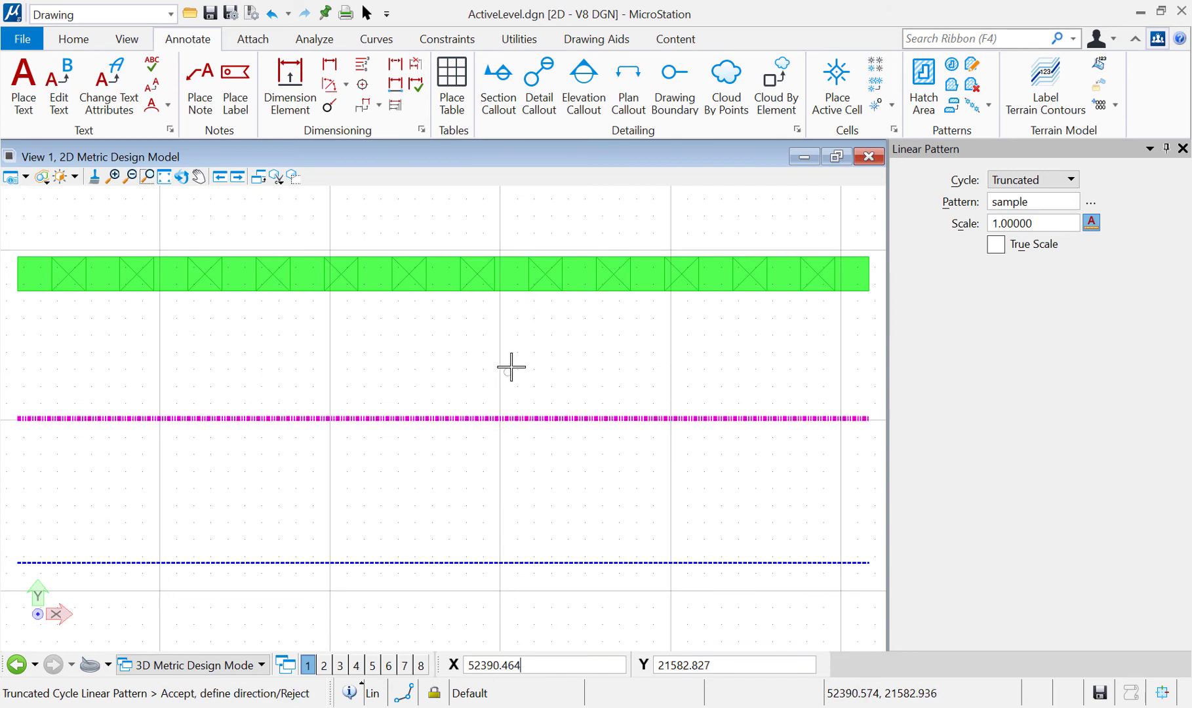
{"action": "left_click", "coordinate": [515, 358]}
{"action": "left_click", "coordinate": [486, 563]}
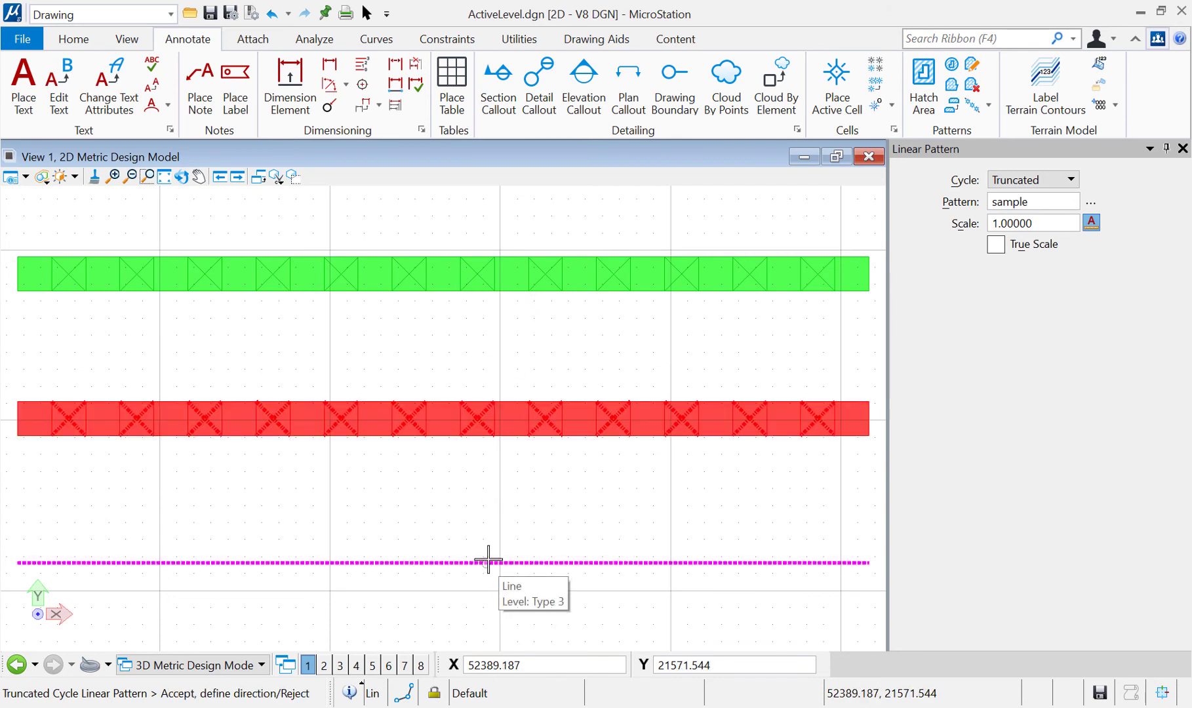
{"action": "left_click", "coordinate": [549, 495]}
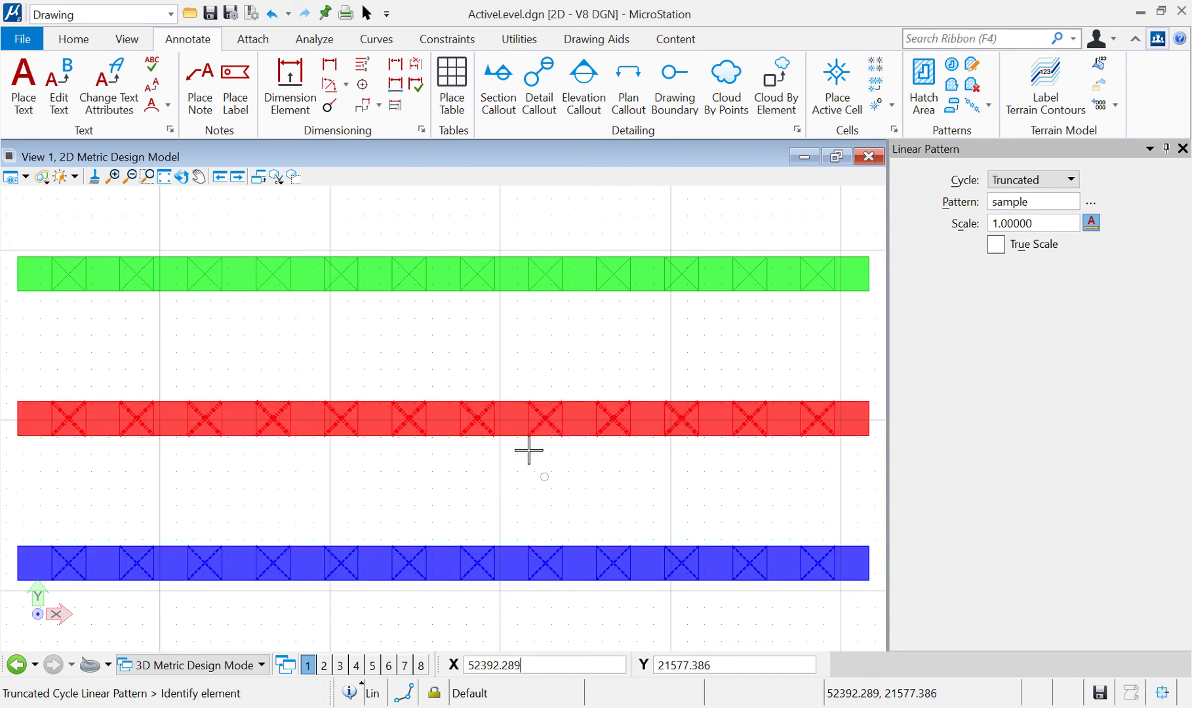
Set the view's Display Style to Wireframe in View Attributes
{"action": "left_click", "coordinate": [11, 178]}
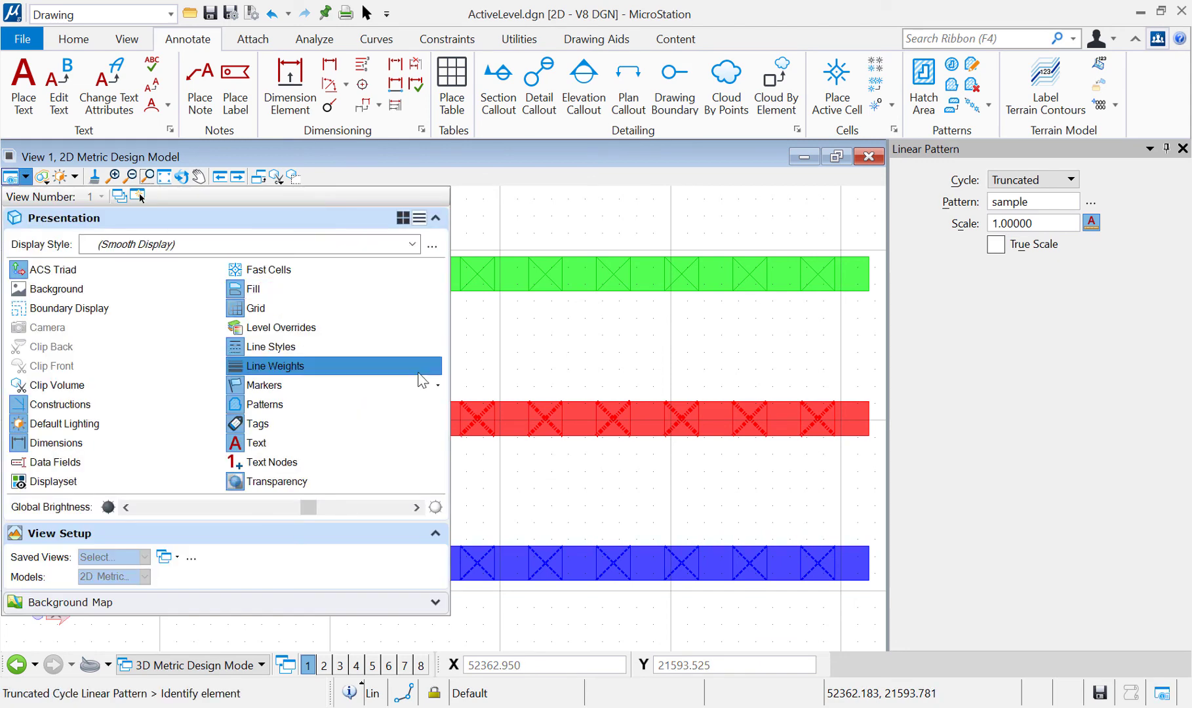
{"action": "left_click", "coordinate": [412, 245]}
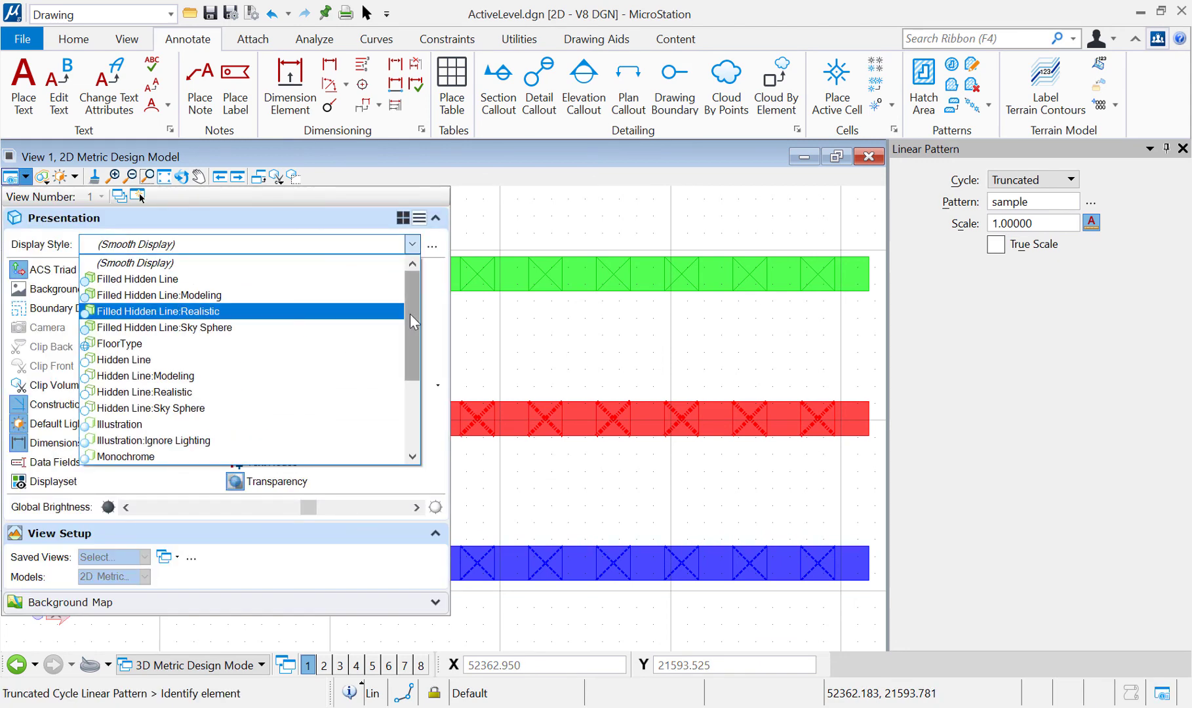
{"action": "scroll", "coordinate": [410, 314], "scroll_direction": "down", "scroll_amount": 3}
{"action": "left_click", "coordinate": [263, 456]}
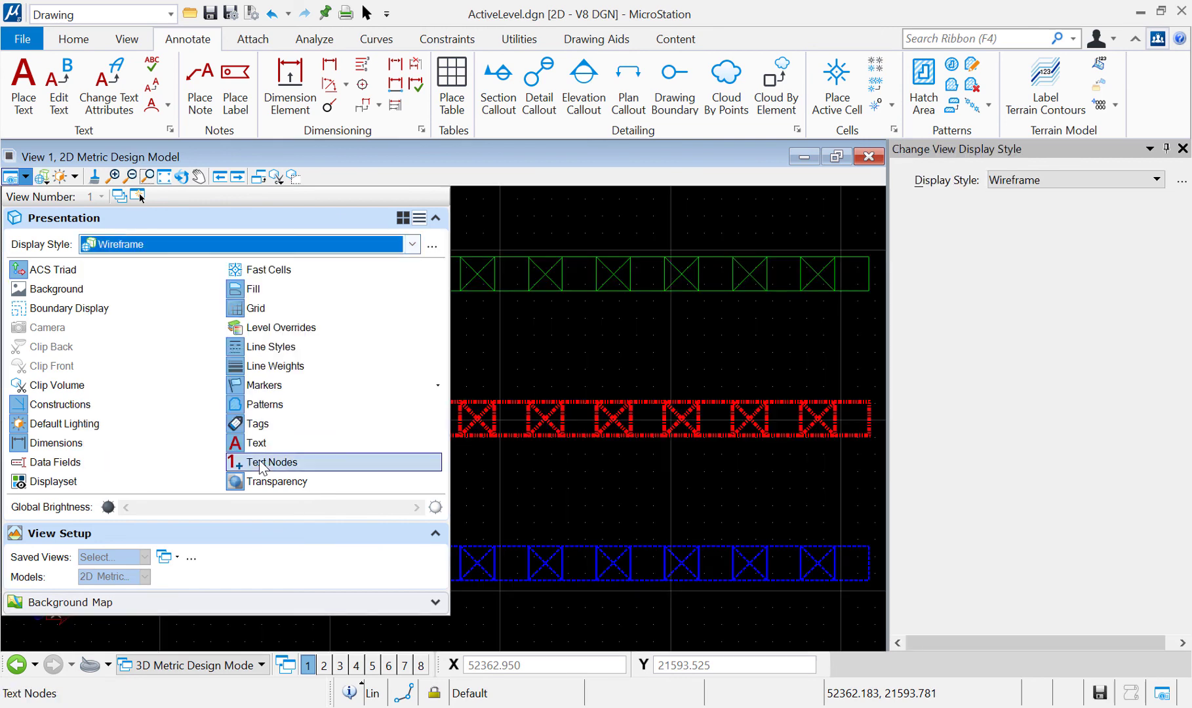
{"action": "left_click", "coordinate": [548, 344]}
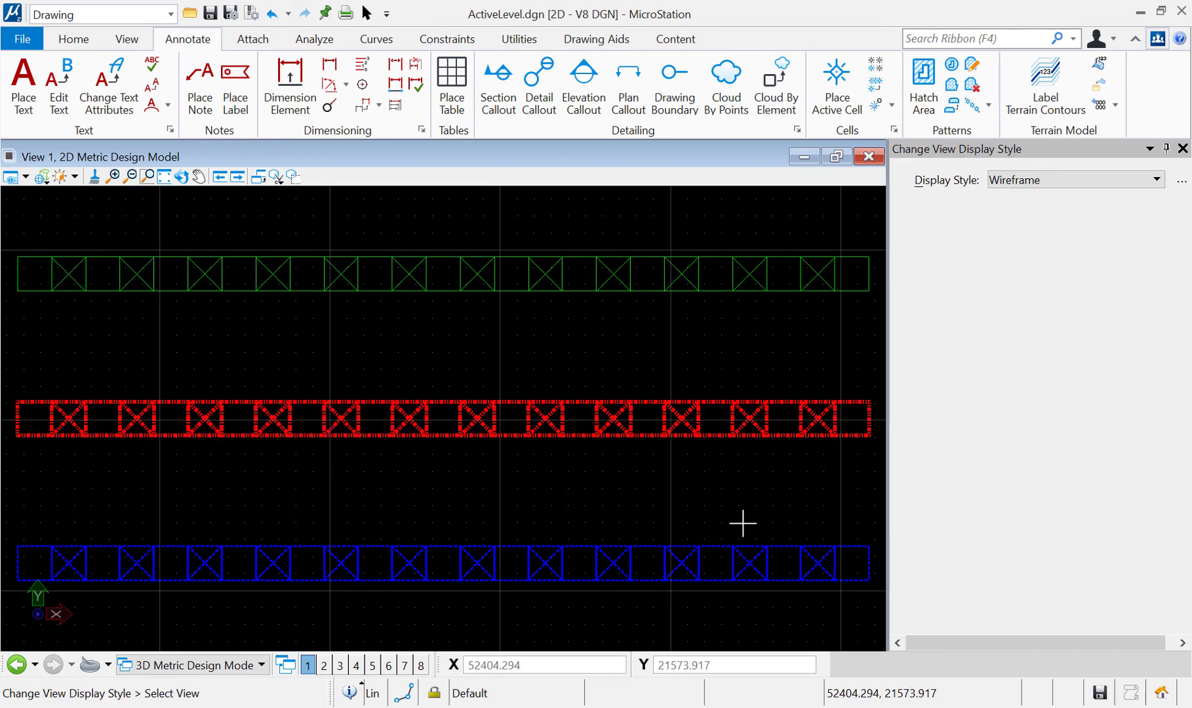